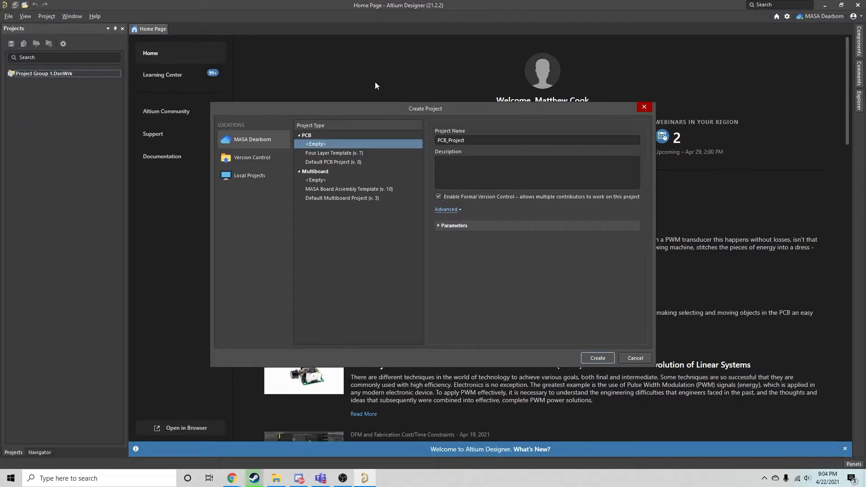
# Create a PCB project named VideoExmaple on the MASA Dearborn server using the Four Layer Template (v. 7)
pyautogui.click(323, 154)
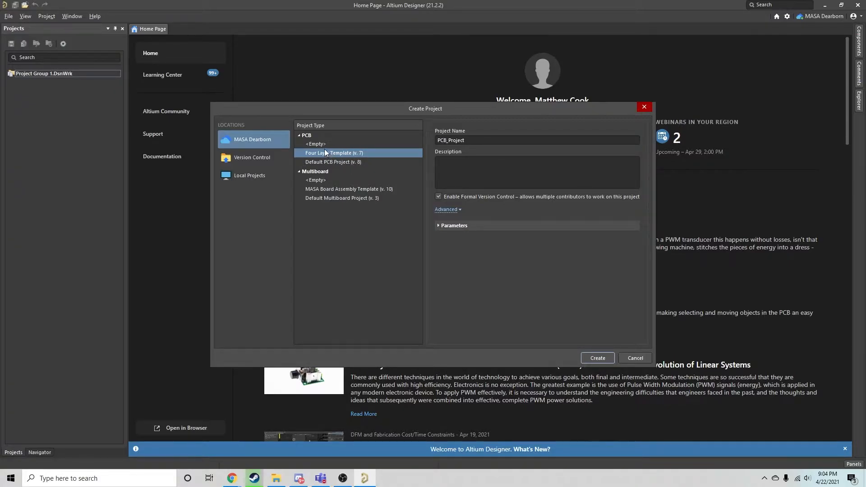
pyautogui.click(341, 189)
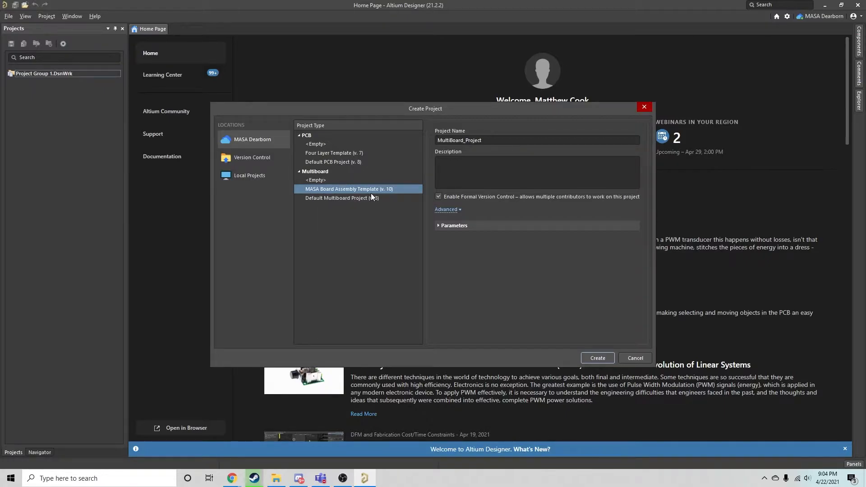
pyautogui.click(323, 154)
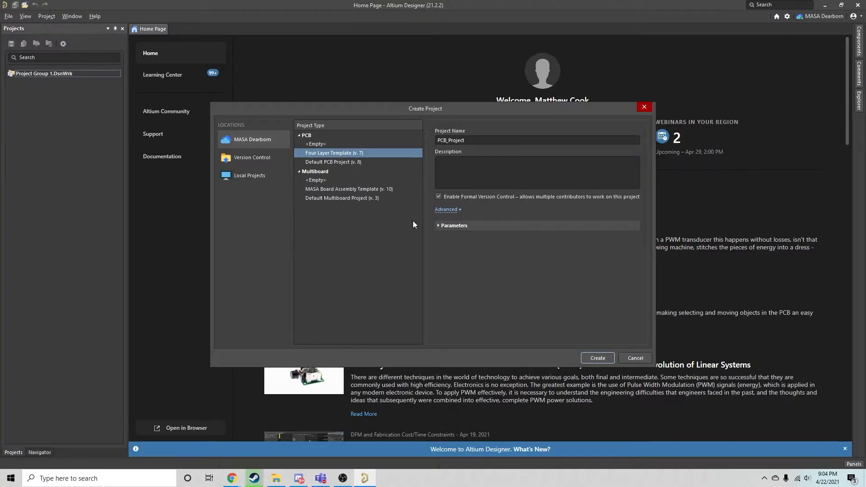
pyautogui.doubleClick(483, 143)
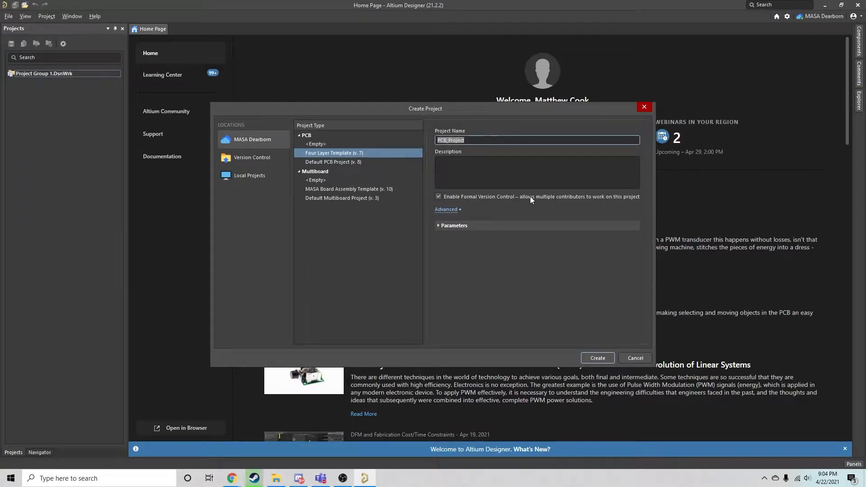
pyautogui.press('BackSpace')
pyautogui.write('VideoExmaple')
pyautogui.click(603, 359)
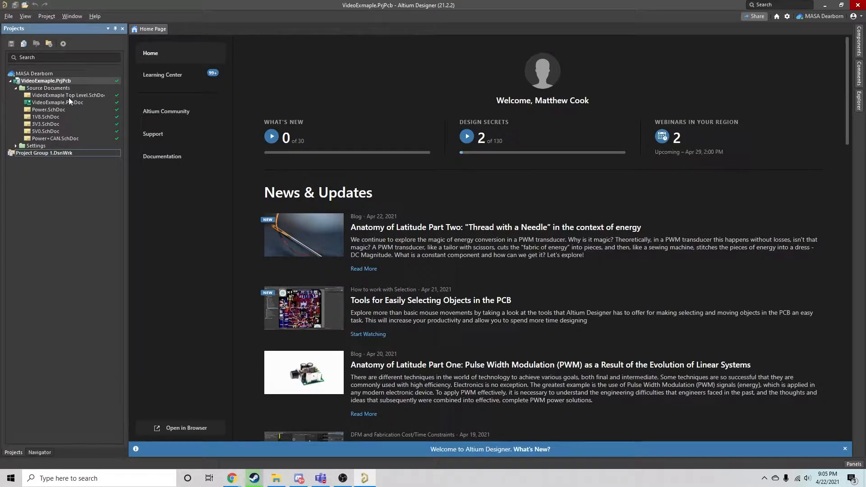
# Close the VideoExmaple project and reopen it from the MASA Dearborn server location
pyautogui.rightClick(44, 80)
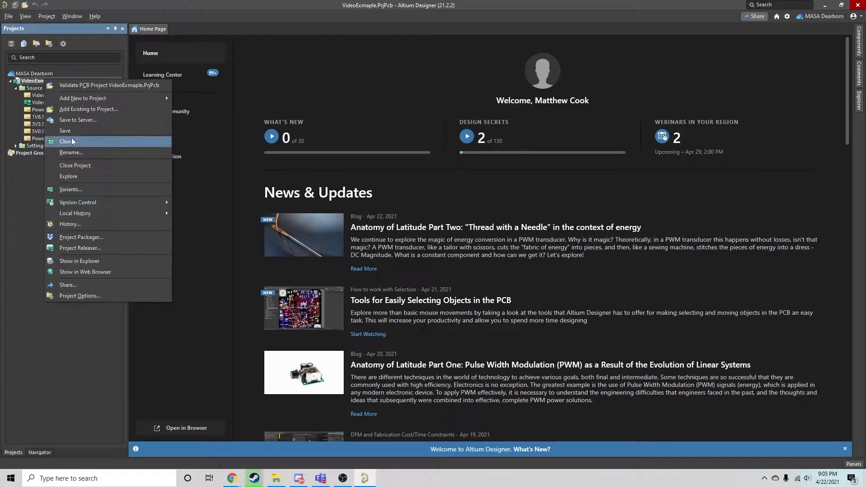
pyautogui.click(94, 165)
pyautogui.click(8, 16)
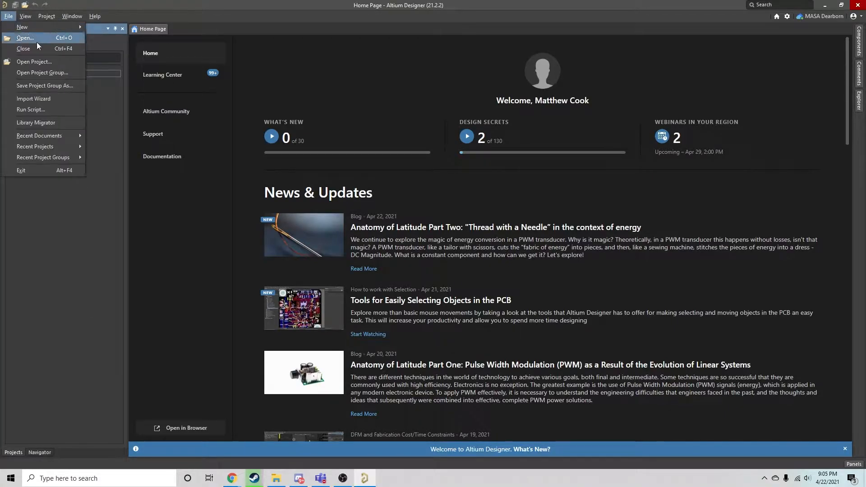
pyautogui.click(50, 63)
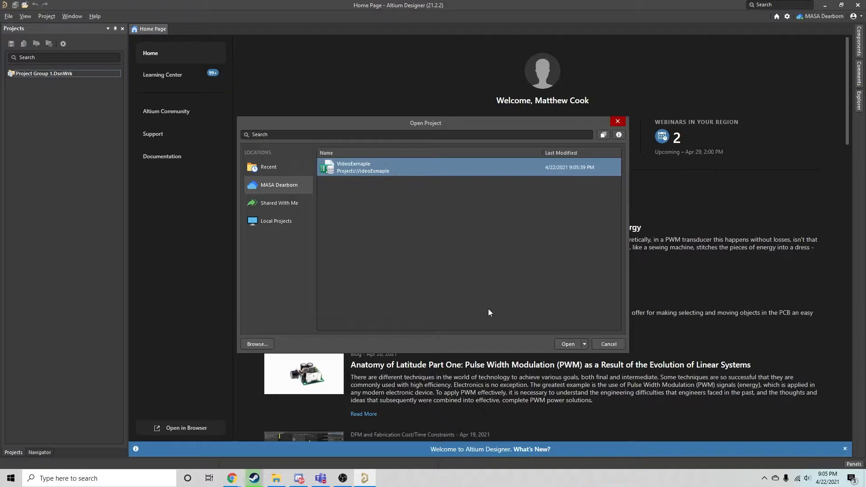
pyautogui.click(288, 185)
pyautogui.click(376, 167)
pyautogui.click(568, 344)
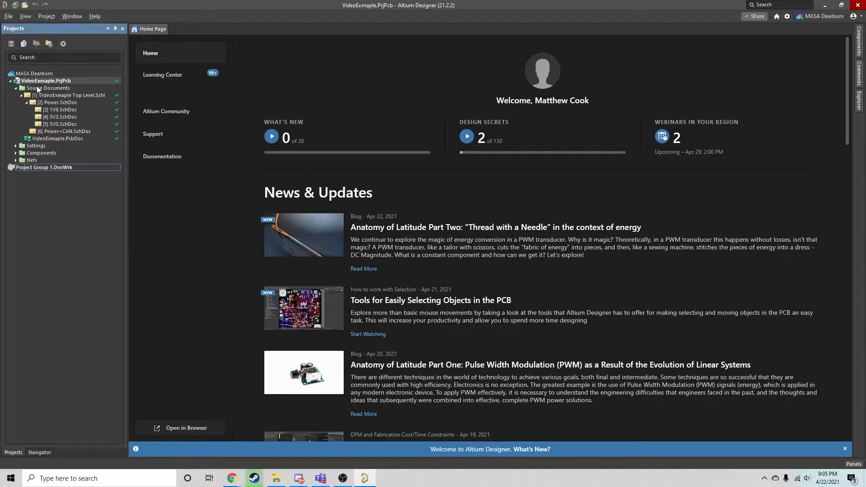
# View the VideoExmaple top-level, Power and 1V8 schematic sheets, and return to the top-level sheet
pyautogui.doubleClick(48, 96)
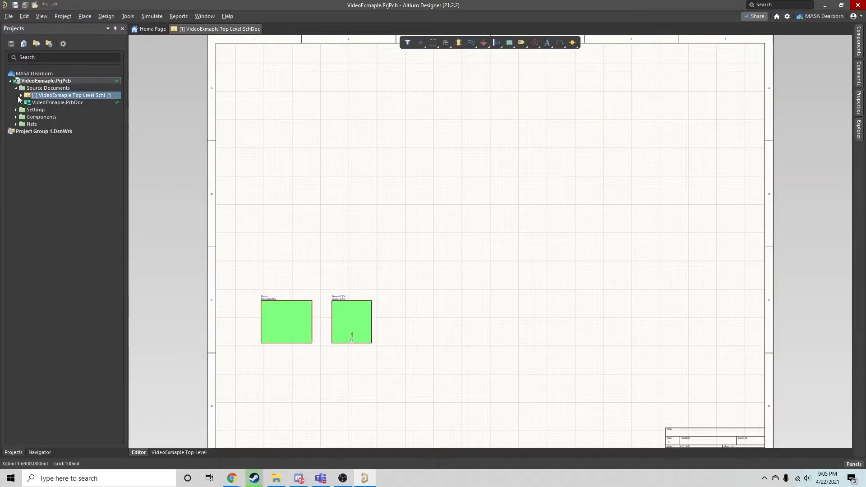
pyautogui.click(21, 95)
pyautogui.doubleClick(59, 103)
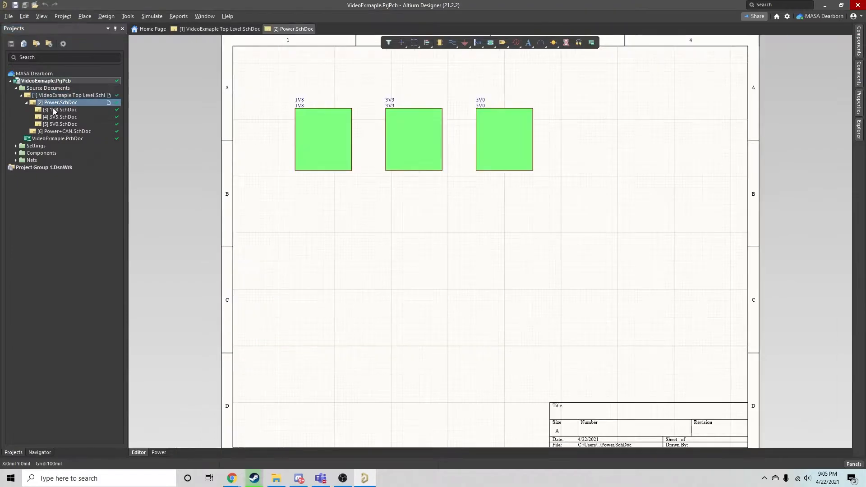
pyautogui.doubleClick(60, 109)
pyautogui.doubleClick(38, 95)
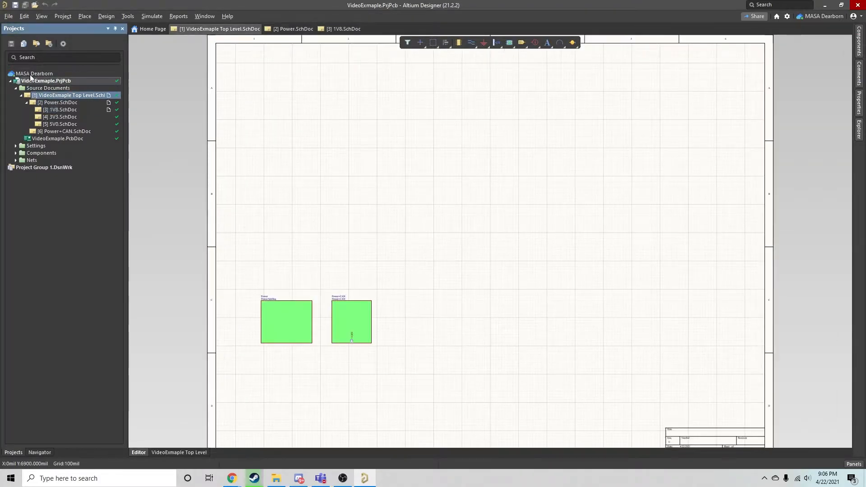
pyautogui.click(7, 17)
pyautogui.click(18, 36)
pyautogui.click(676, 357)
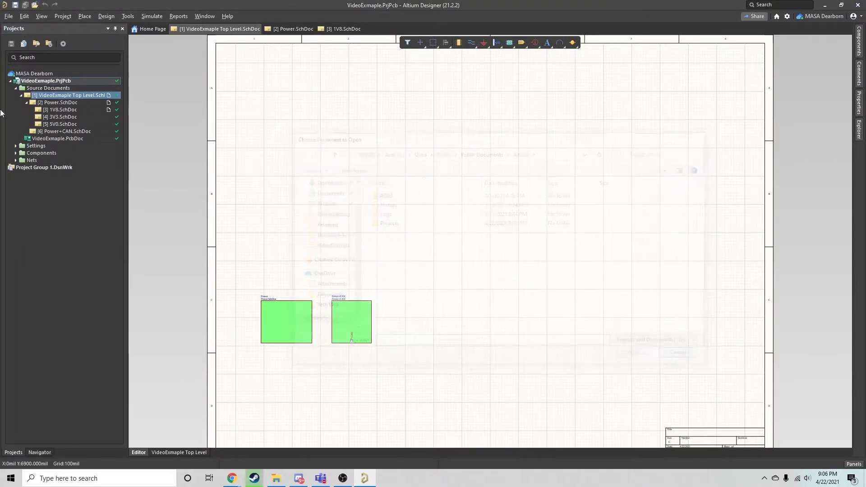
# Start a new project on MASA Dearborn based on the MASA Board Assembly Template (v. 10) multiboard type
pyautogui.click(9, 16)
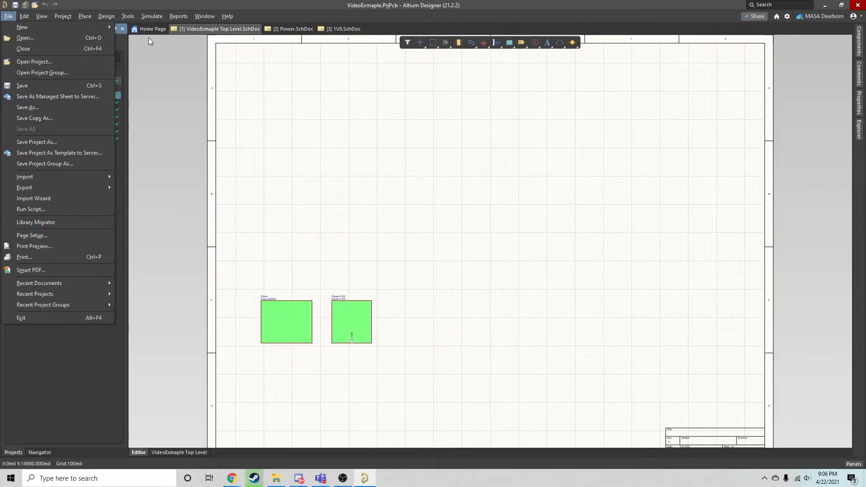
pyautogui.click(8, 16)
pyautogui.moveTo(27, 31)
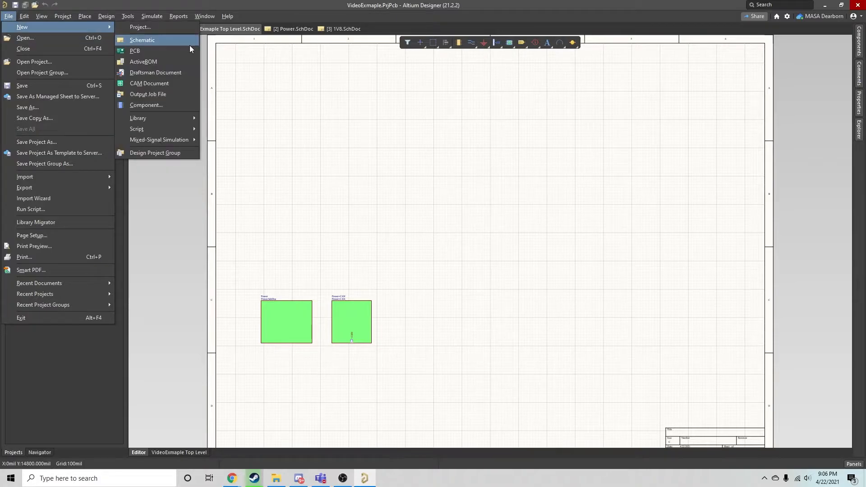
pyautogui.click(158, 30)
pyautogui.click(316, 190)
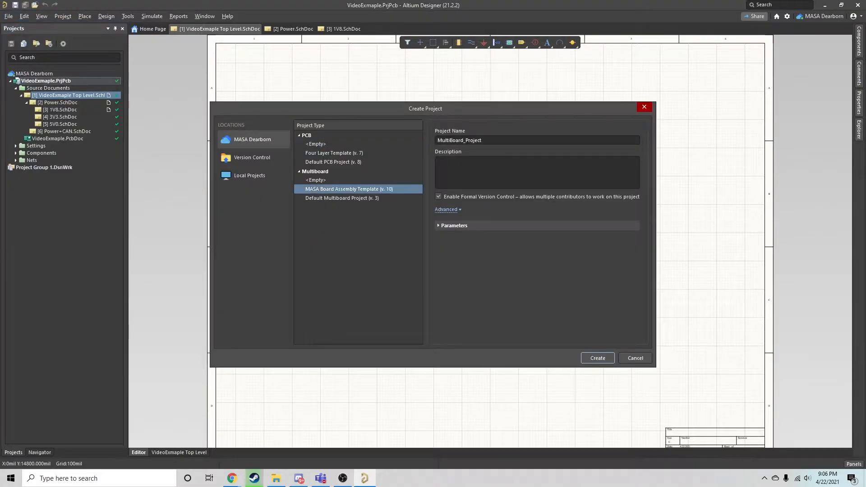
# Name the multiboard project VideoMultiboard and create it
pyautogui.doubleClick(521, 140)
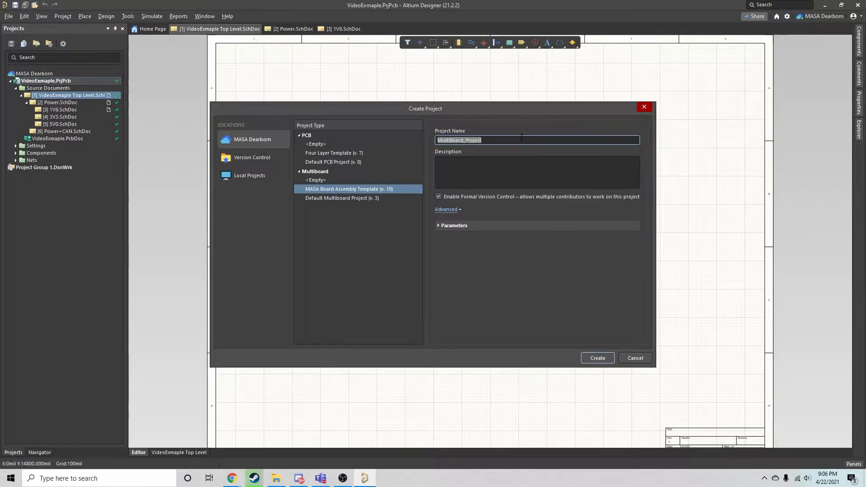
pyautogui.write('Video')
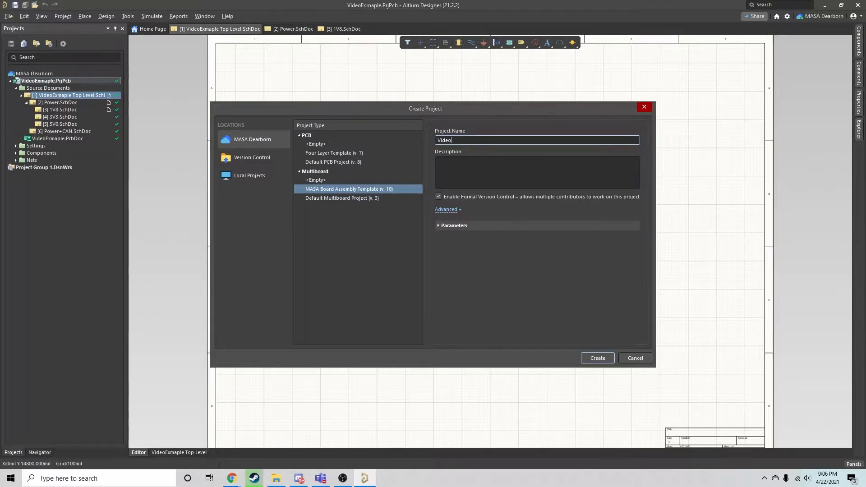
pyautogui.write('MultiboardExample')
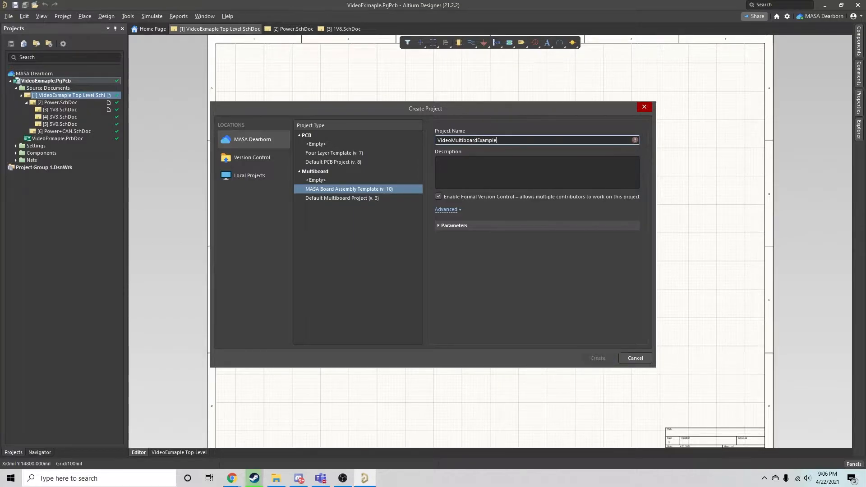
pyautogui.press('BackSpace')
pyautogui.press('BackSpace')
pyautogui.press('BackSpace')
pyautogui.press('BackSpace')
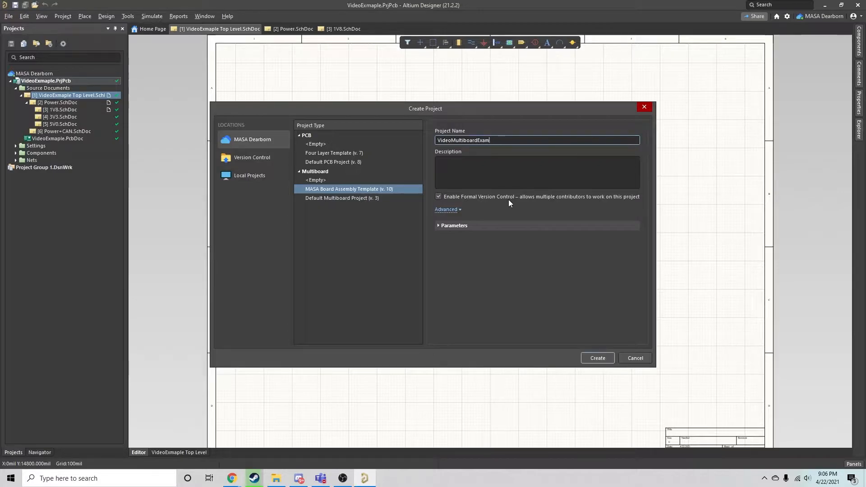
pyautogui.press('BackSpace')
pyautogui.press('BackSpace')
pyautogui.press('BackSpace')
pyautogui.click(597, 358)
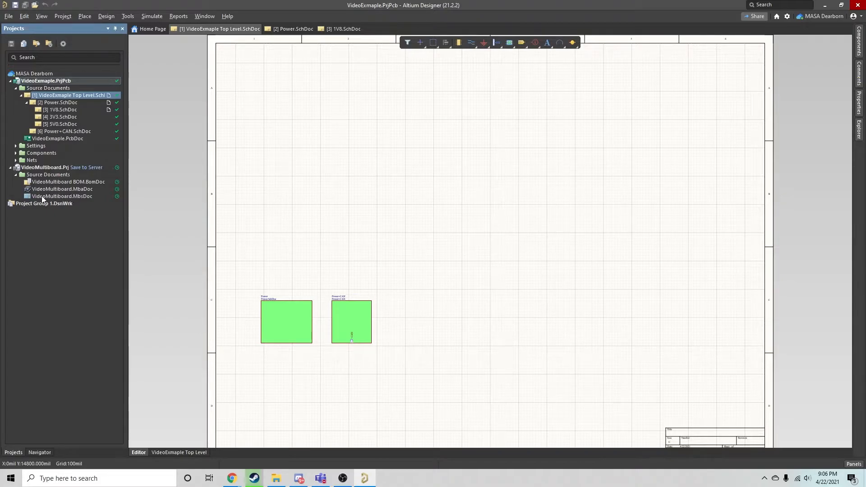
# Open the VideoMultiboard.MbsDoc schematic and draw one rectangular module in the upper middle of the sheet
pyautogui.doubleClick(42, 196)
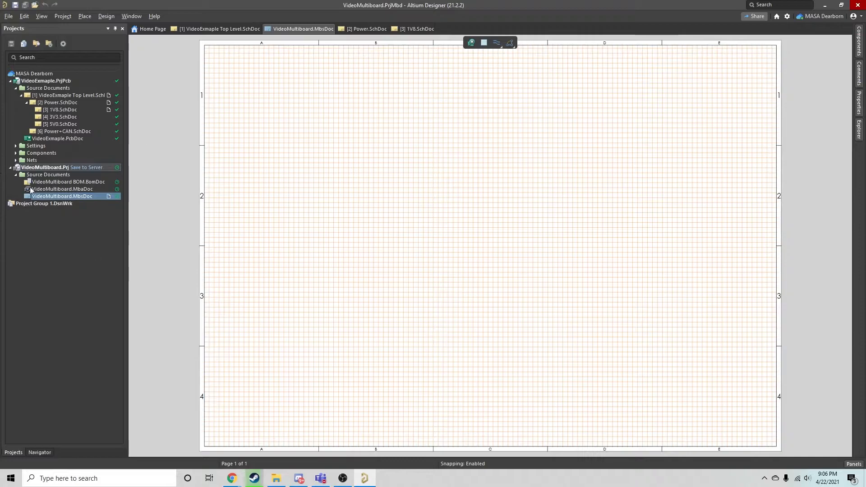
pyautogui.click(471, 42)
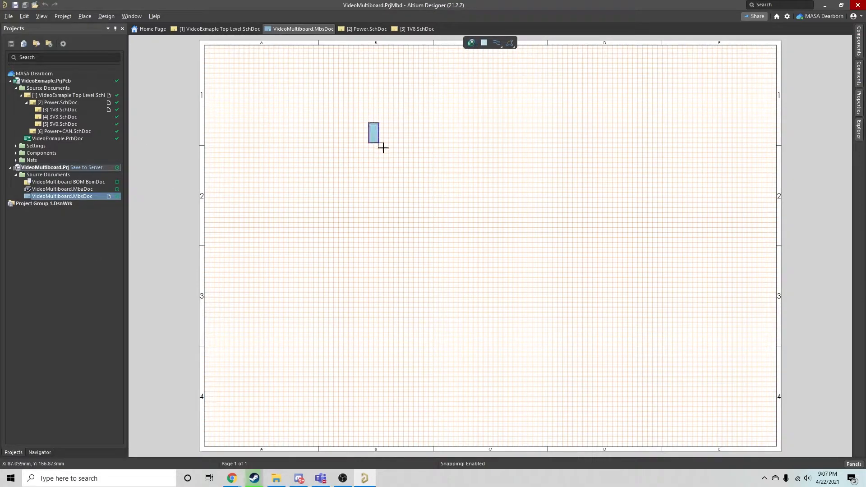
pyautogui.click(463, 207)
pyautogui.rightClick(613, 176)
pyautogui.click(417, 179)
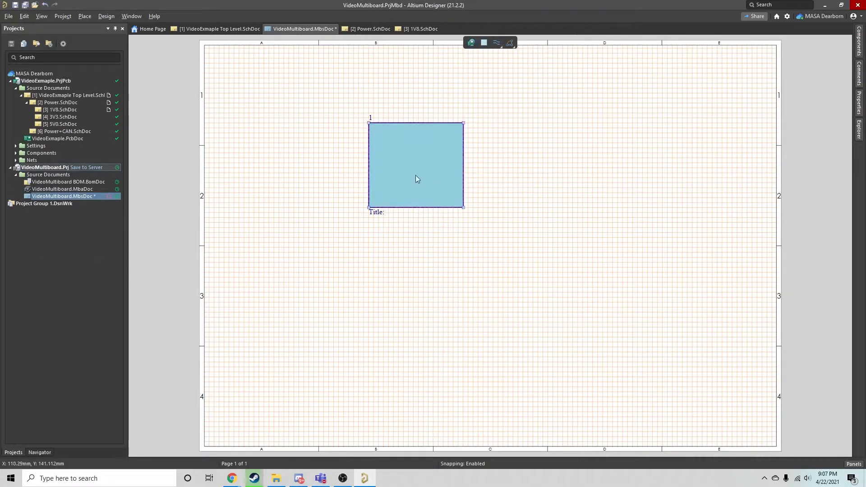
# Set the module's source to the VideoExmaple project from MASA Dearborn, and save the multiboard schematic
pyautogui.doubleClick(418, 179)
pyautogui.click(838, 169)
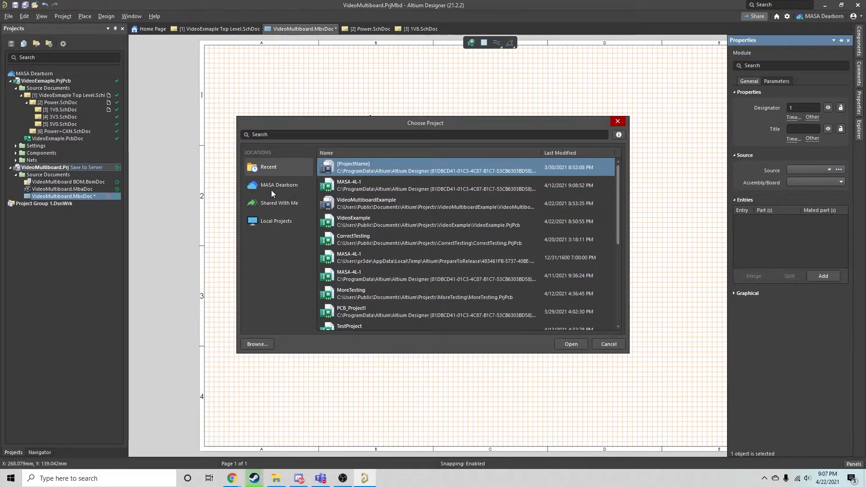
pyautogui.click(269, 184)
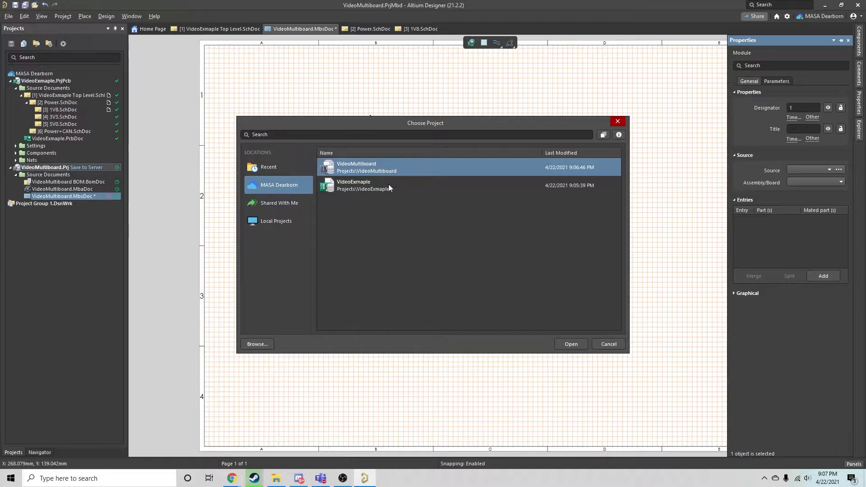
pyautogui.click(391, 186)
pyautogui.click(571, 343)
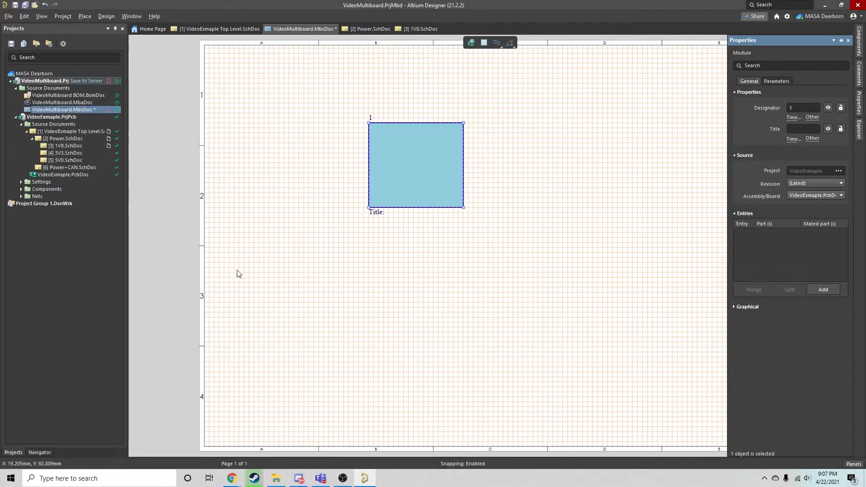
pyautogui.click(279, 218)
pyautogui.hotkey('ctrl', 's')
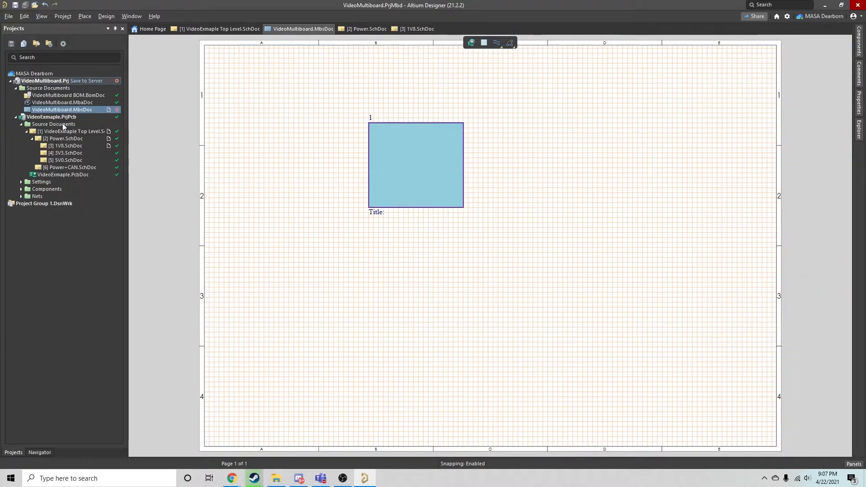
# Show the differences between VideoMultiboard.MbsDoc and VideoMultiboard.MbaDoc using the advanced comparison mode
pyautogui.rightClick(57, 111)
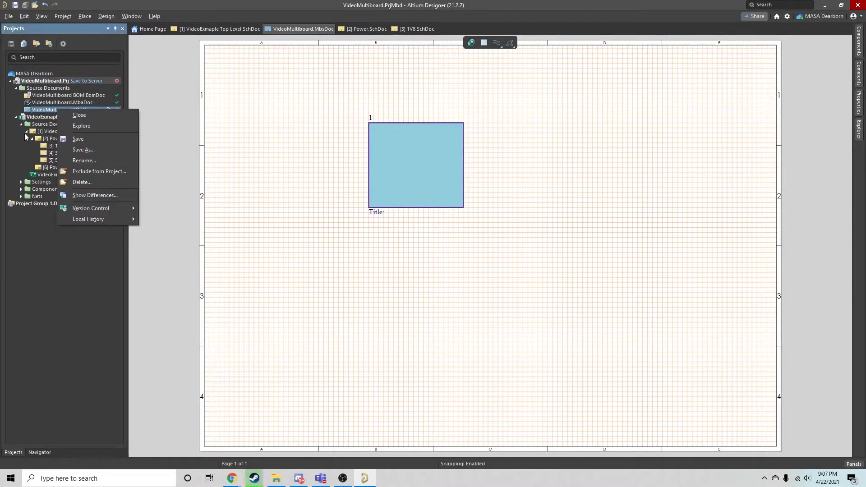
pyautogui.click(113, 196)
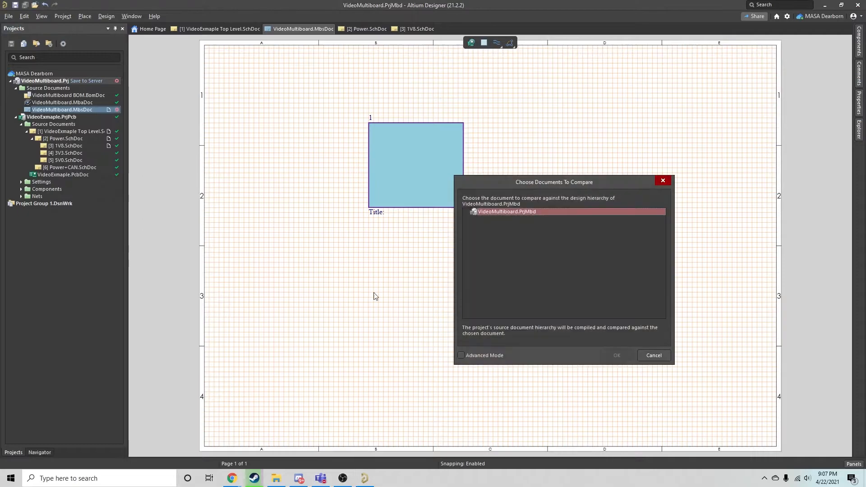
pyautogui.click(461, 355)
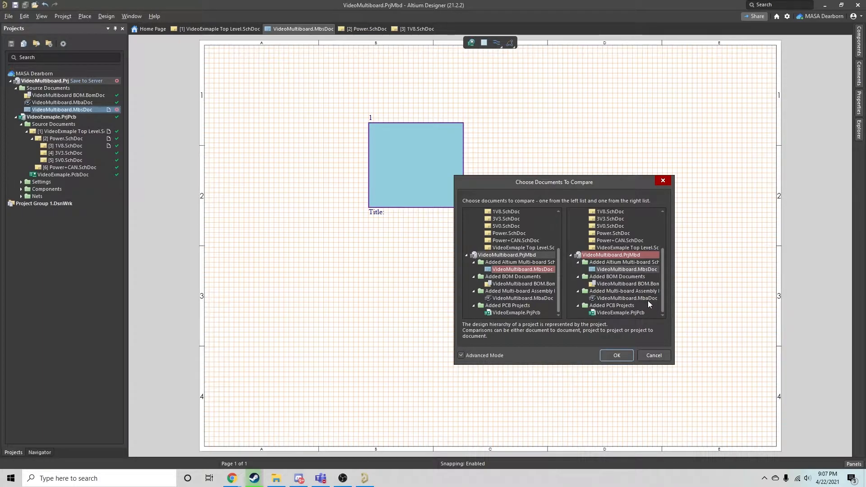
pyautogui.click(614, 357)
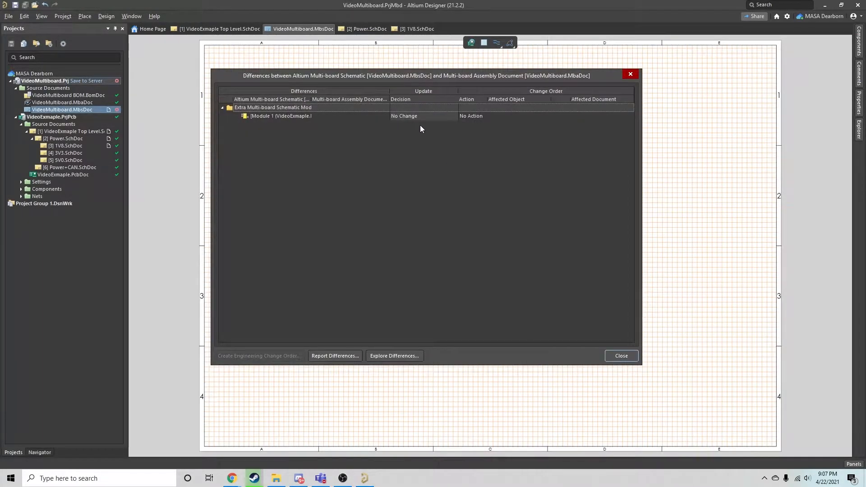
# Set the Module 1 difference to update VideoMultiboard.MbaDoc, and create an engineering change order from it
pyautogui.rightClick(409, 122)
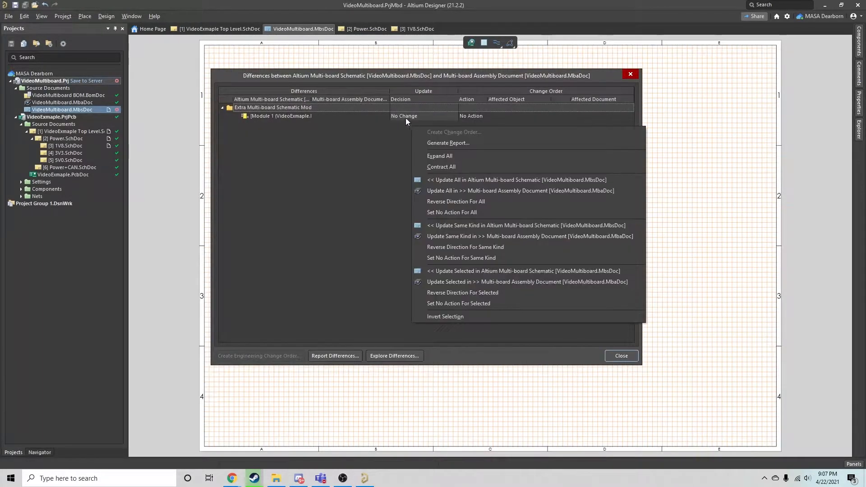
pyautogui.rightClick(402, 114)
pyautogui.click(459, 180)
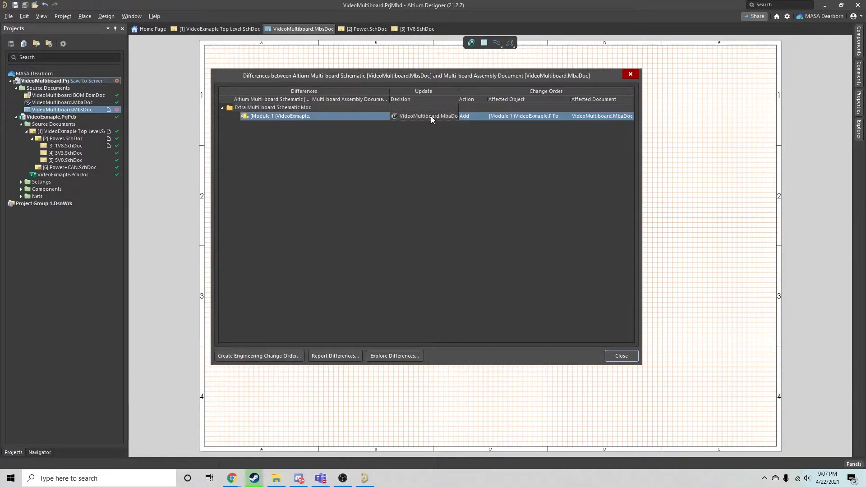
pyautogui.click(278, 356)
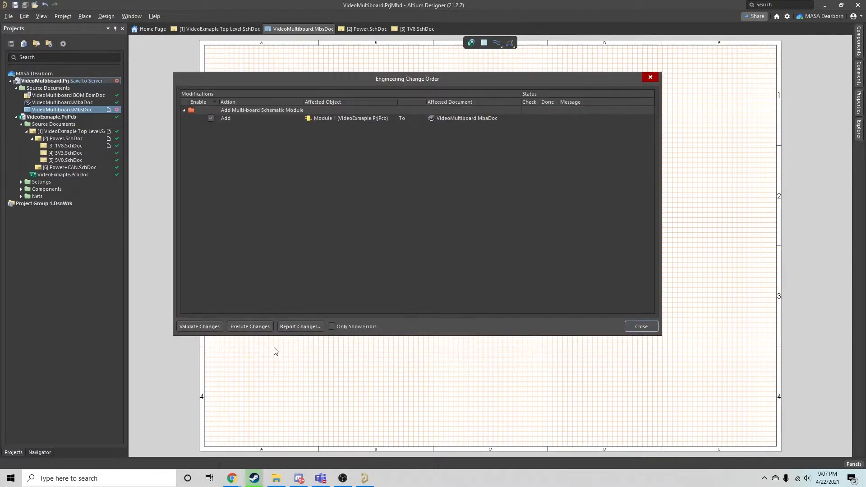
# Execute the engineering change order that adds Module 1, and view the board in VideoMultiboard.MbaDoc and VideoExmaple.PcbDoc
pyautogui.click(250, 327)
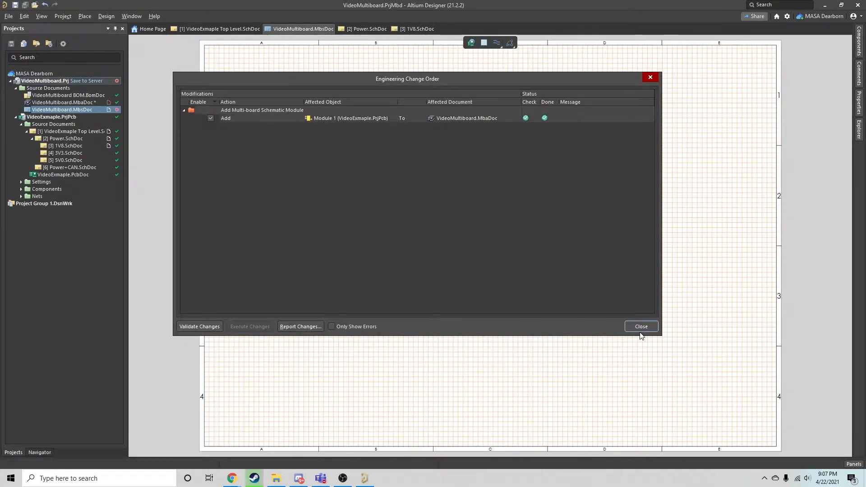
pyautogui.click(641, 327)
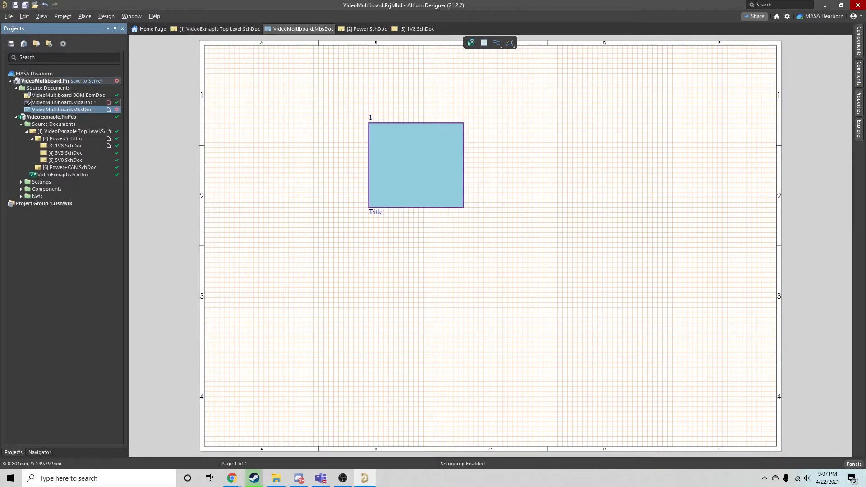
pyautogui.doubleClick(76, 104)
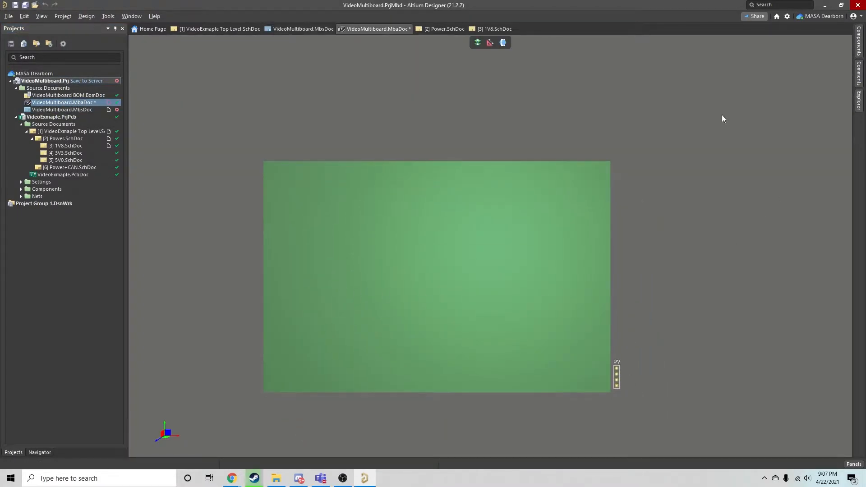
pyautogui.doubleClick(73, 175)
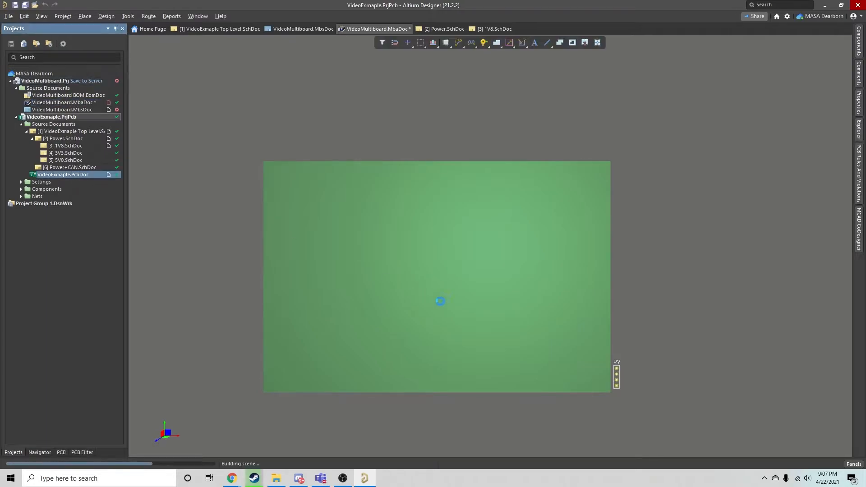
pyautogui.doubleClick(45, 102)
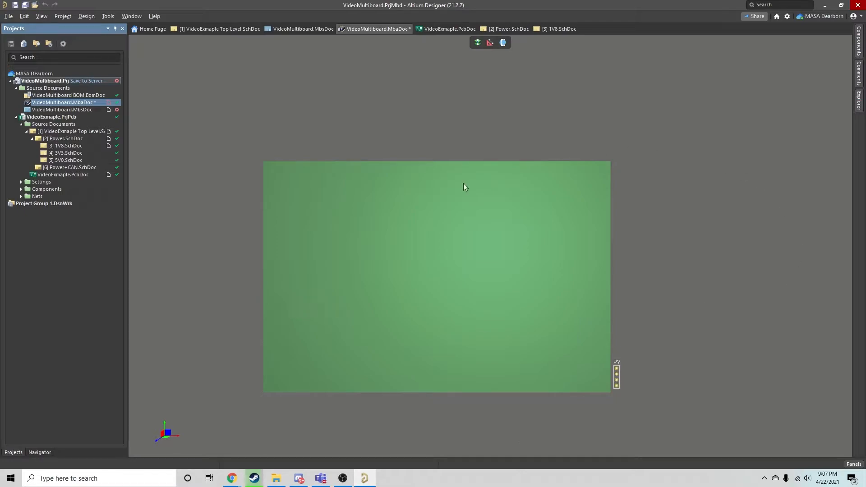
# Save VideoMultiboard.MbaDoc and save the modified multiboard project files to the server with the comment "Added VideoExample"
pyautogui.hotkey('ctrl', 's')
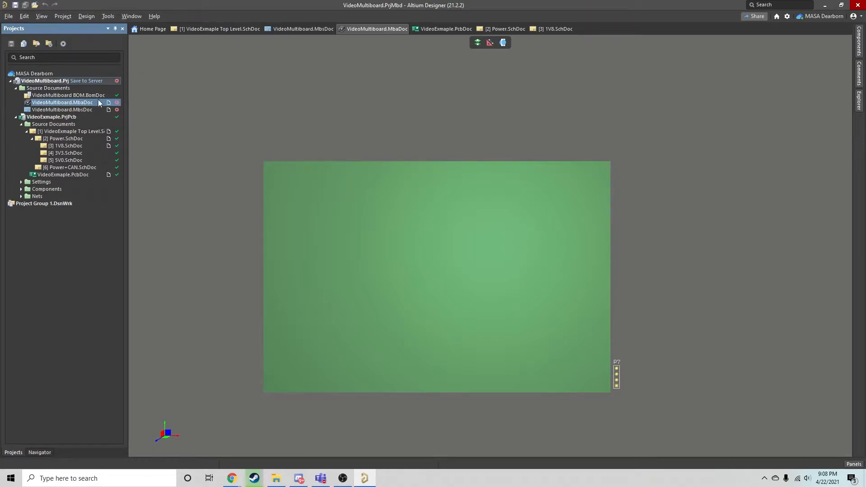
pyautogui.click(82, 80)
pyautogui.click(316, 286)
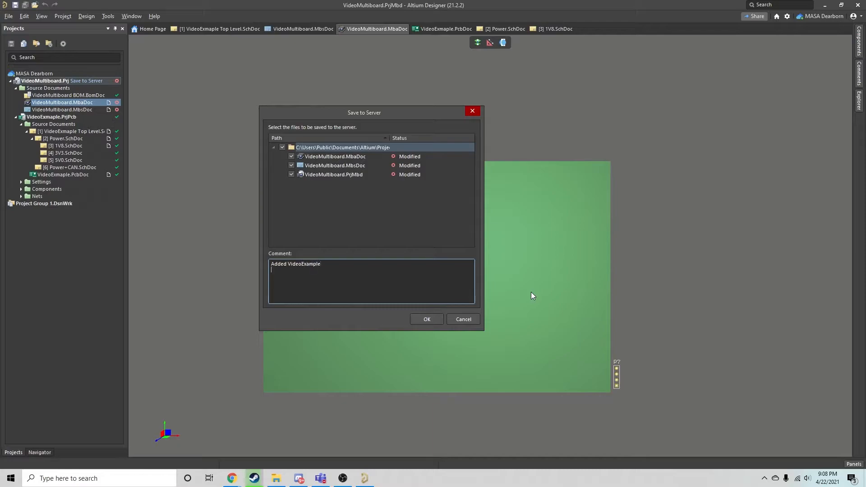
pyautogui.click(417, 322)
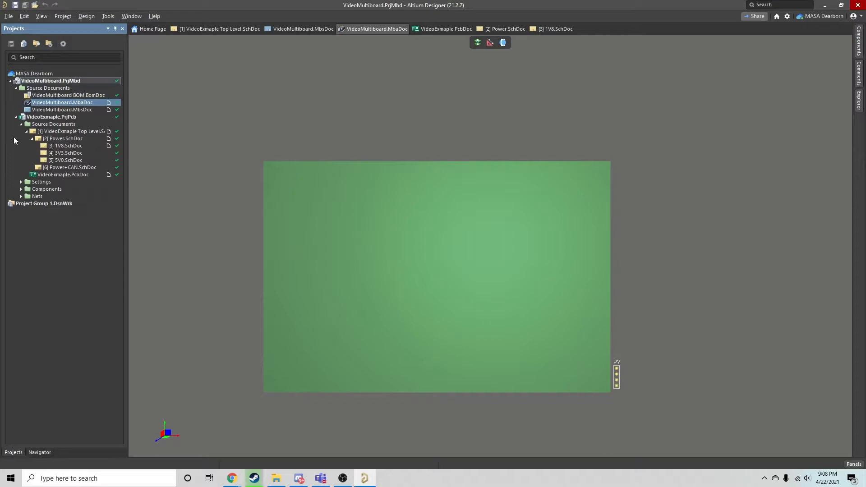
# Open the VideoExmaple top-level schematic and open the subsheet Power.SchDoc from the Power sheet symbol
pyautogui.click(64, 133)
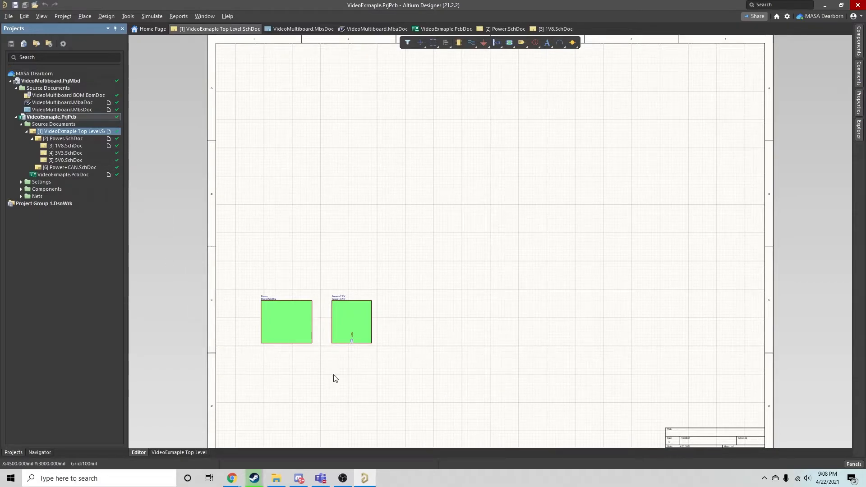
pyautogui.keyDown('ctrl'); pyautogui.scroll(3, 334, 377); pyautogui.keyUp('ctrl')
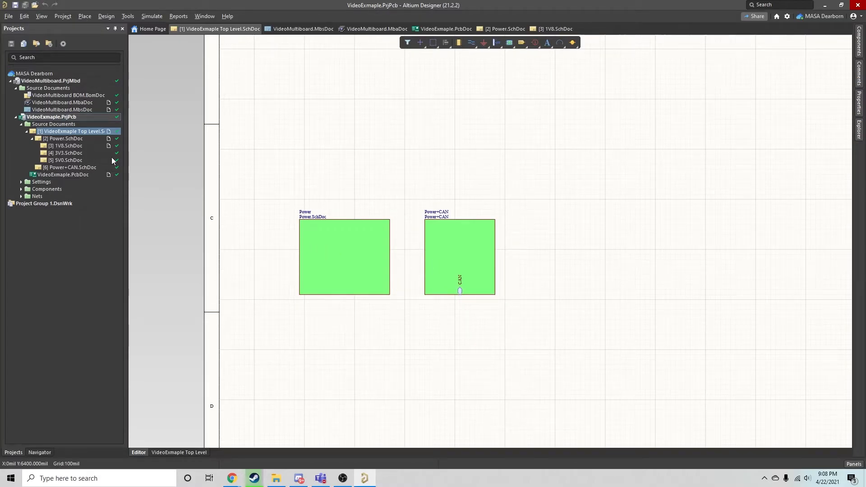
pyautogui.click(346, 251)
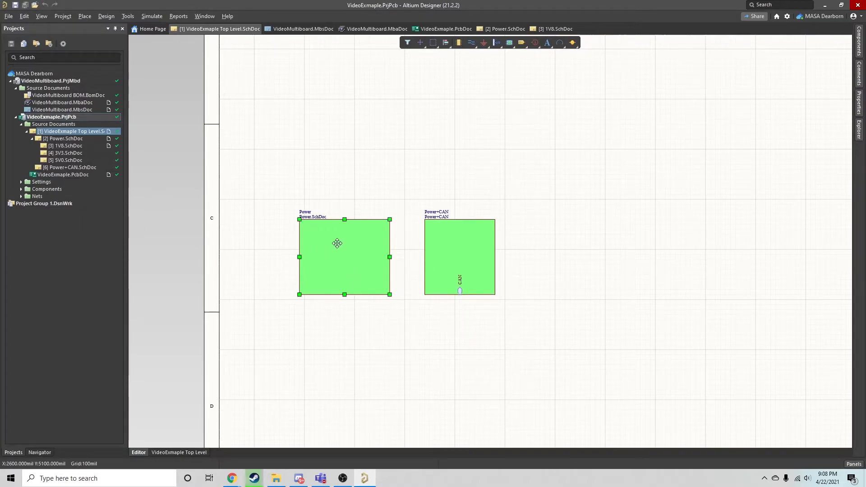
pyautogui.rightClick(337, 243)
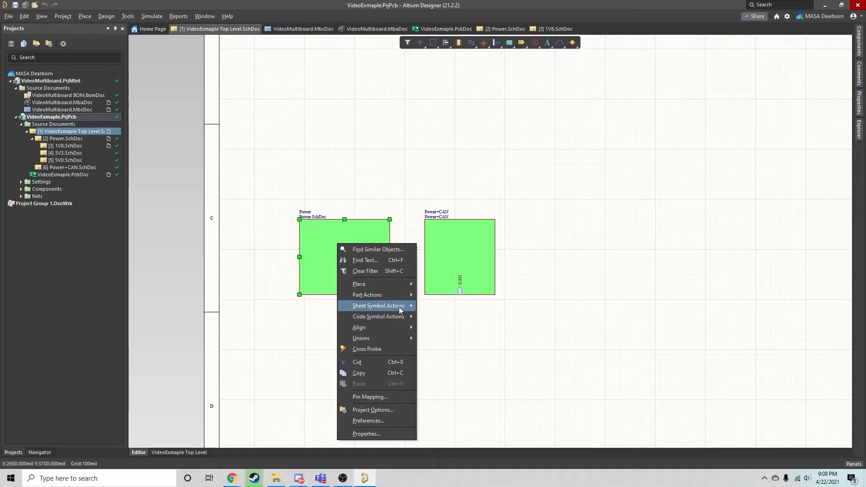
pyautogui.moveTo(399, 307)
pyautogui.click(178, 202)
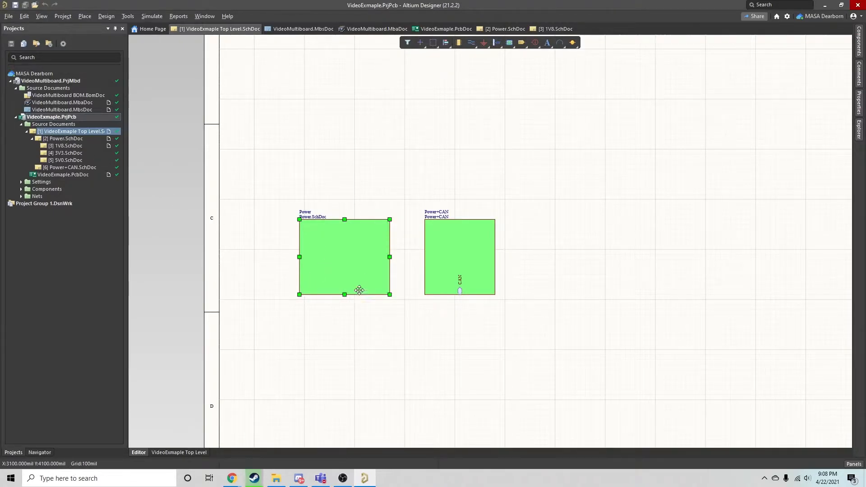
pyautogui.rightClick(318, 244)
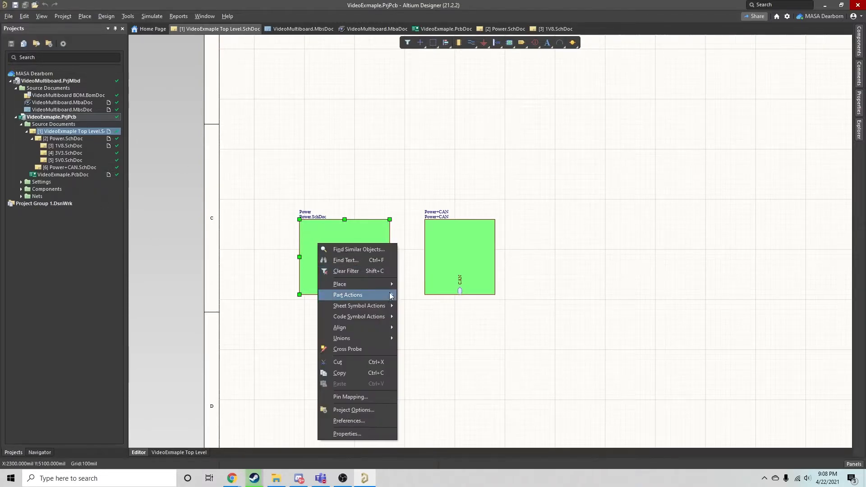
pyautogui.moveTo(390, 306)
pyautogui.click(472, 306)
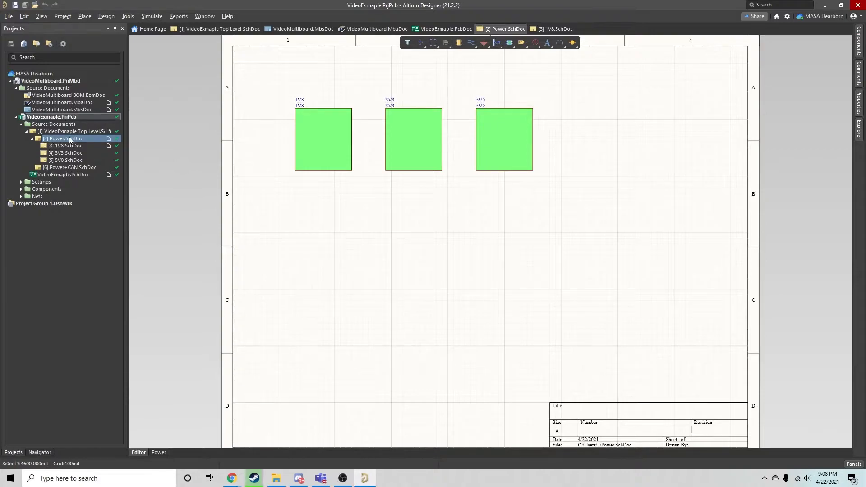
# View the 5V0 and 3V3 schematic sheets and return to Power.SchDoc
pyautogui.click(66, 160)
pyautogui.click(63, 154)
pyautogui.click(51, 140)
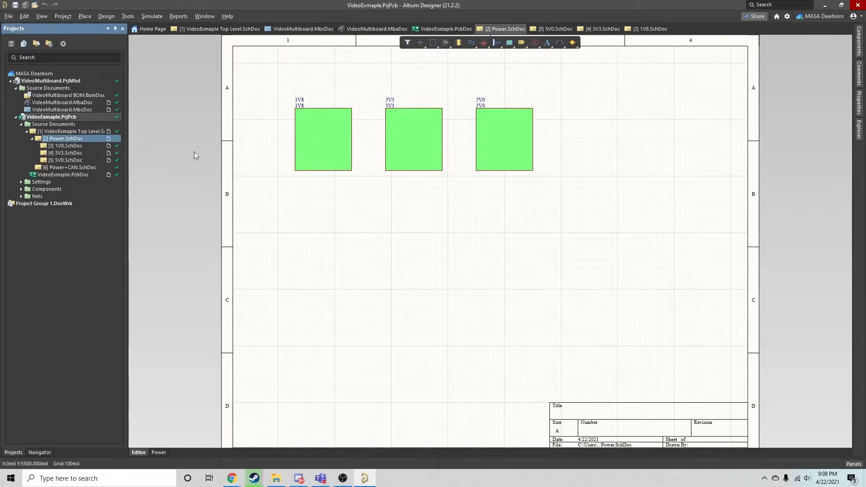
# Place a sheet symbol of about 1600 by 1600 mil beside the Power+CAN symbol on the top-level schematic
pyautogui.click(57, 132)
pyautogui.moveTo(526, 319); pyautogui.dragTo(442, 266, button='right')
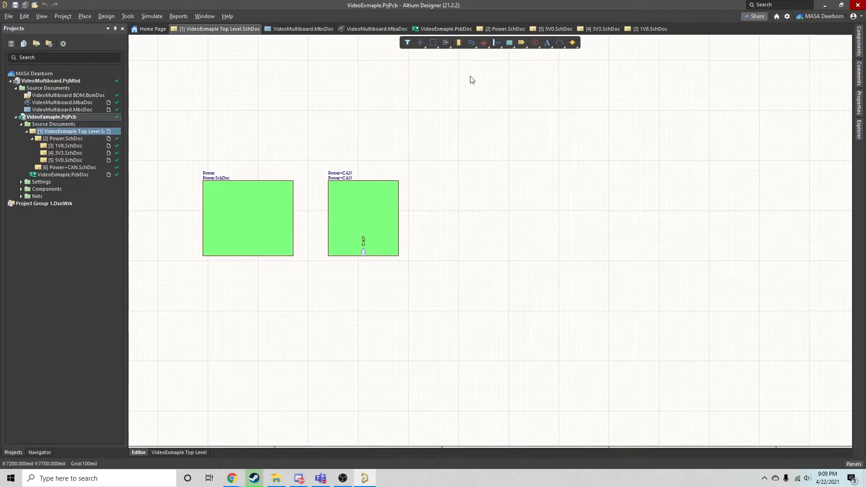
pyautogui.click(509, 44)
pyautogui.click(433, 180)
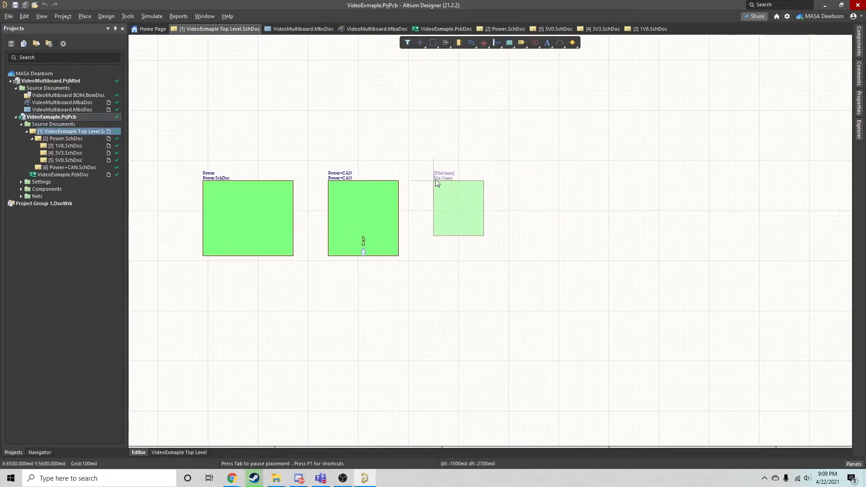
pyautogui.click(513, 260)
pyautogui.press('Escape')
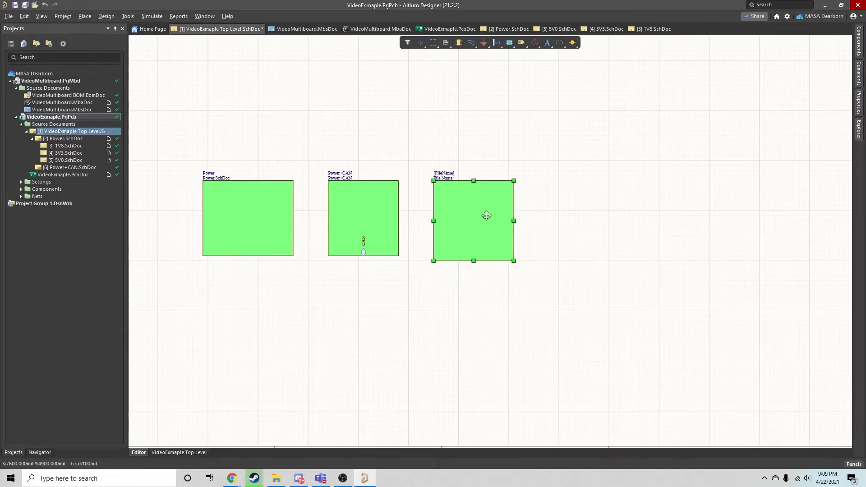
pyautogui.rightClick(476, 214)
pyautogui.click(459, 205)
pyautogui.rightClick(459, 204)
pyautogui.click(448, 204)
pyautogui.rightClick(68, 118)
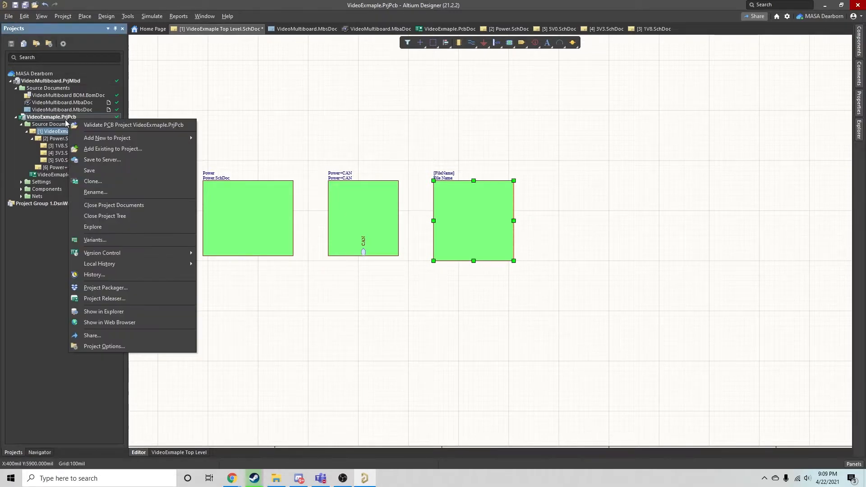
pyautogui.moveTo(179, 143)
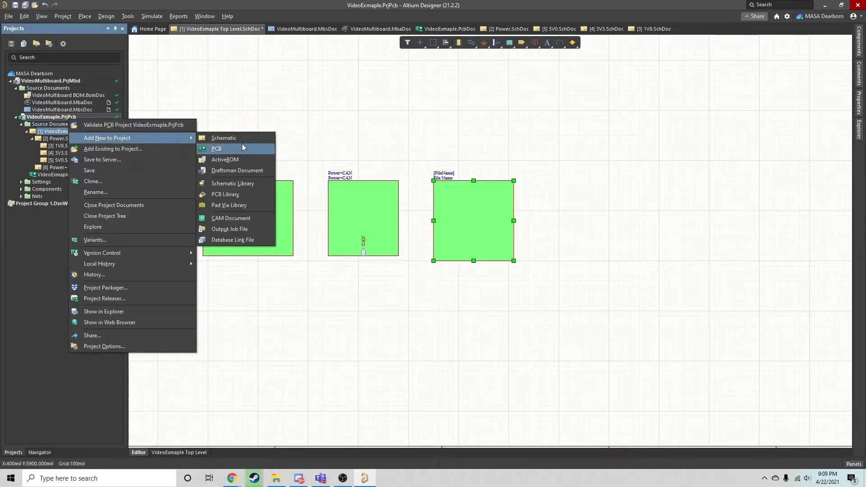
pyautogui.click(429, 123)
pyautogui.doubleClick(493, 216)
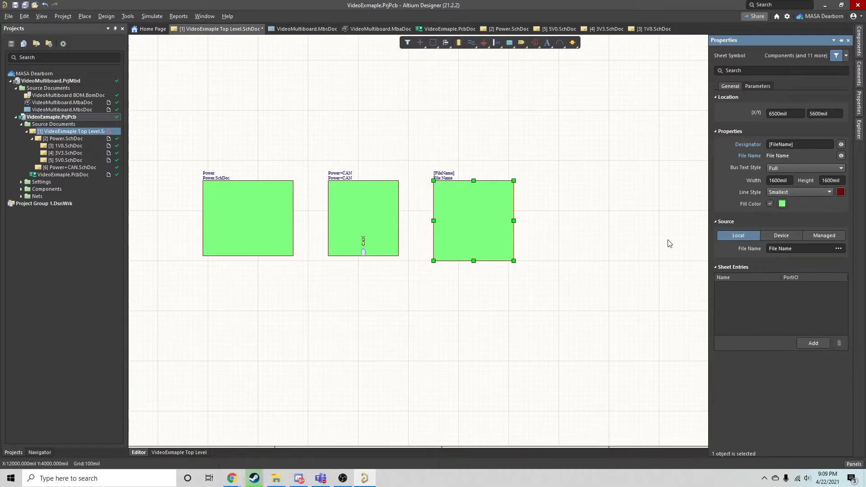
# Create a new schematic sheet from the new sheet symbol and save it as ExampleSheet
pyautogui.rightClick(476, 219)
pyautogui.moveTo(539, 287)
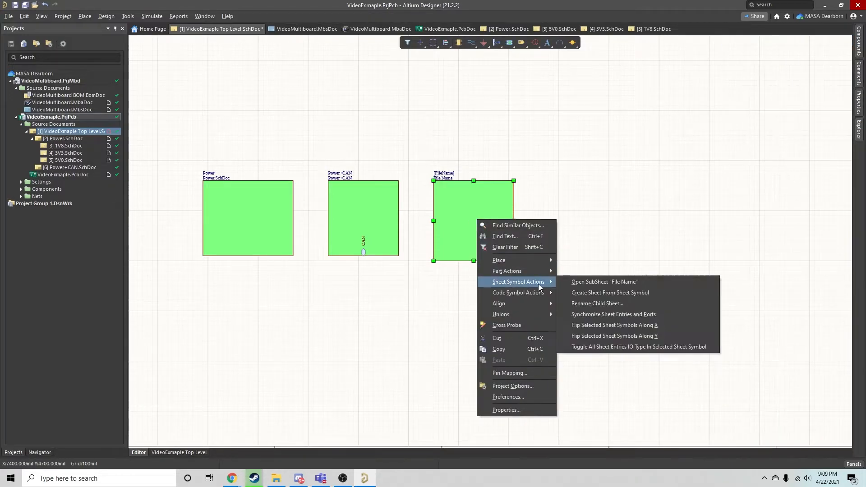
pyautogui.click(630, 296)
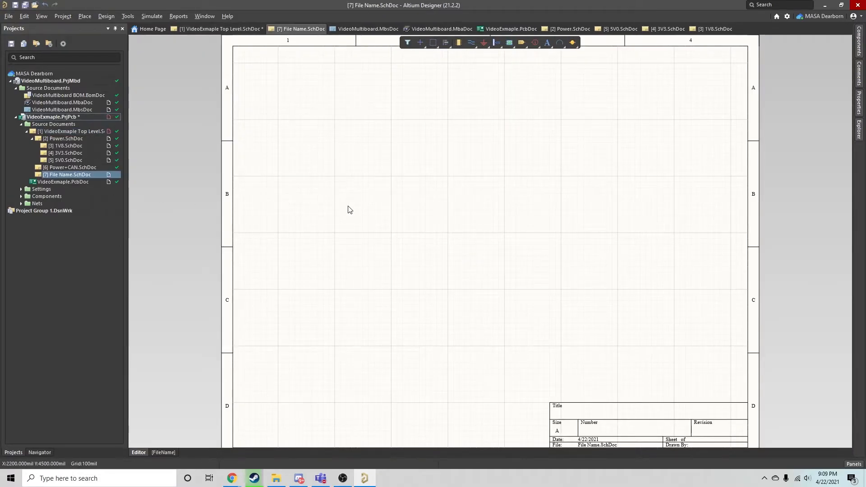
pyautogui.hotkey('ctrl', 's')
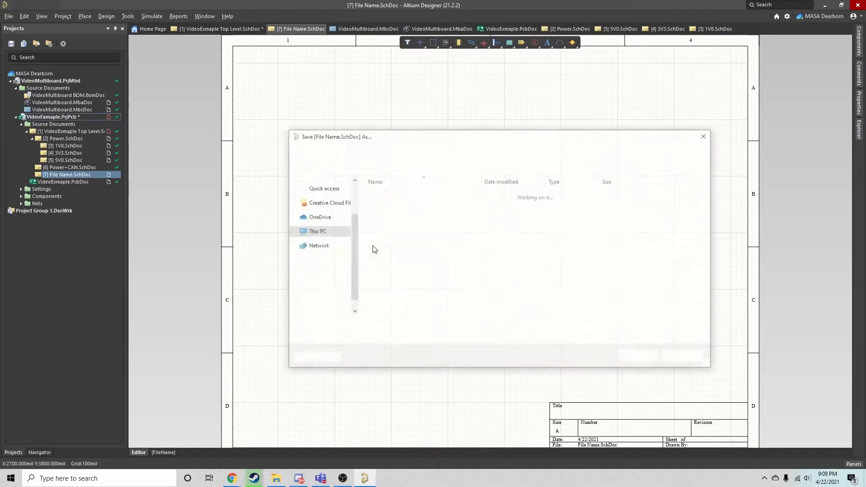
pyautogui.write('E')
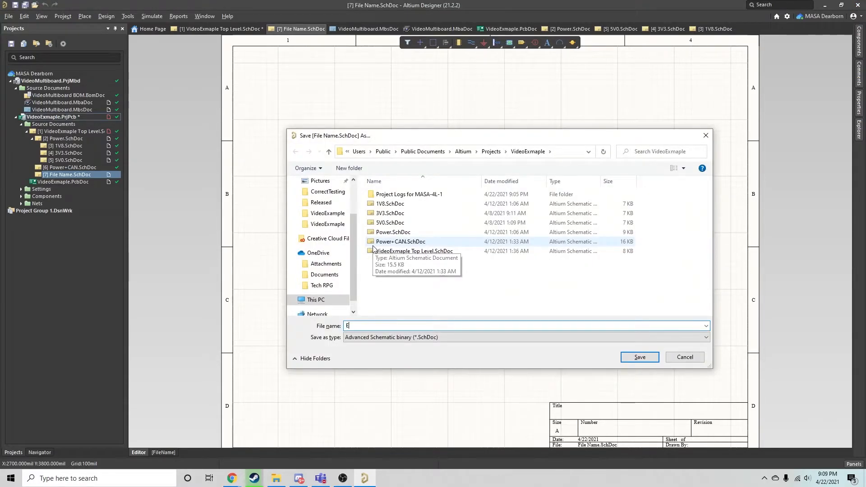
pyautogui.write('xampleSheet')
pyautogui.press('Return')
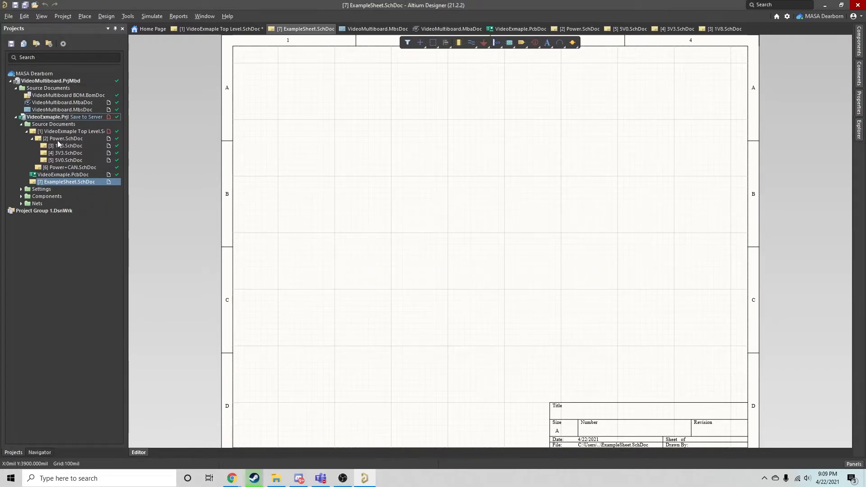
# Set the new sheet symbol's referenced file on the top-level schematic to ExampleSheet.SchDoc
pyautogui.click(50, 133)
pyautogui.doubleClick(468, 222)
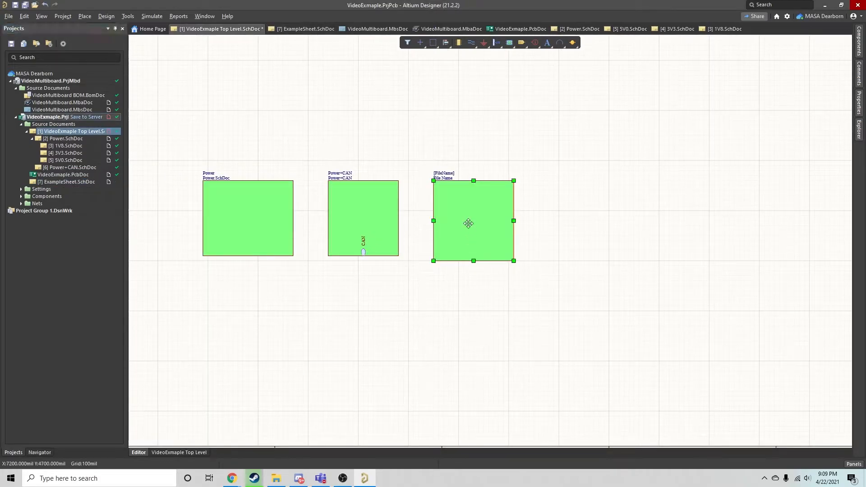
pyautogui.click(837, 248)
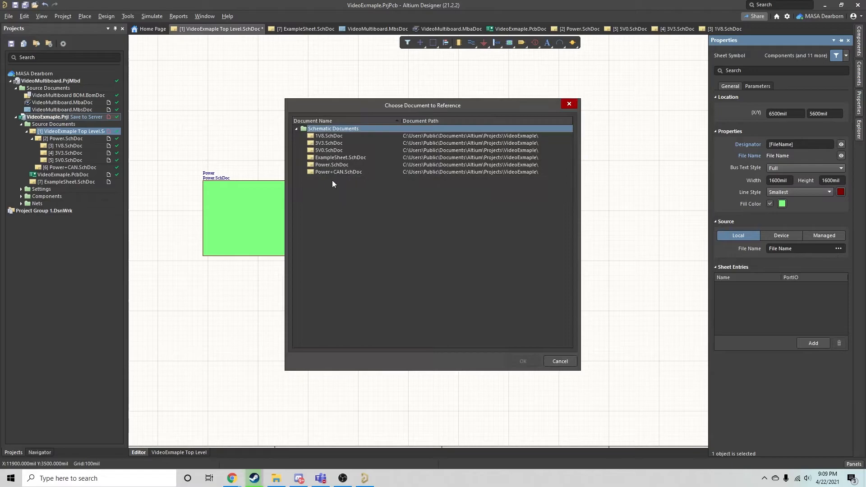
pyautogui.click(359, 158)
pyautogui.click(517, 361)
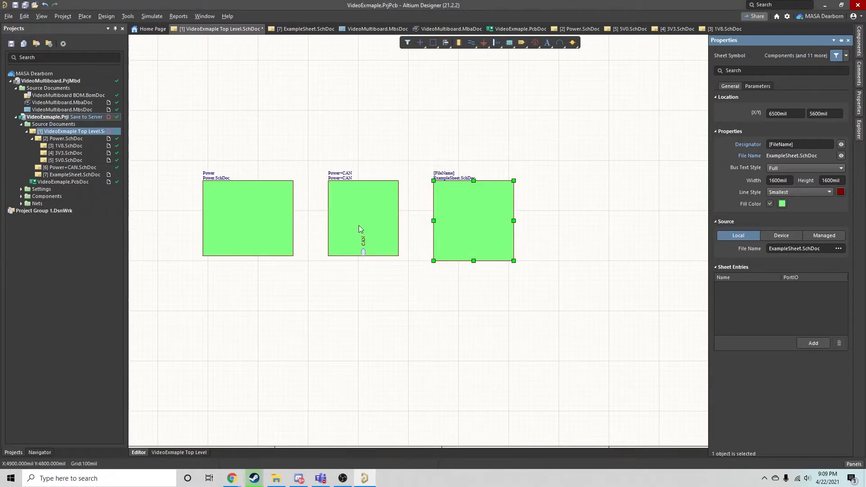
pyautogui.click(447, 352)
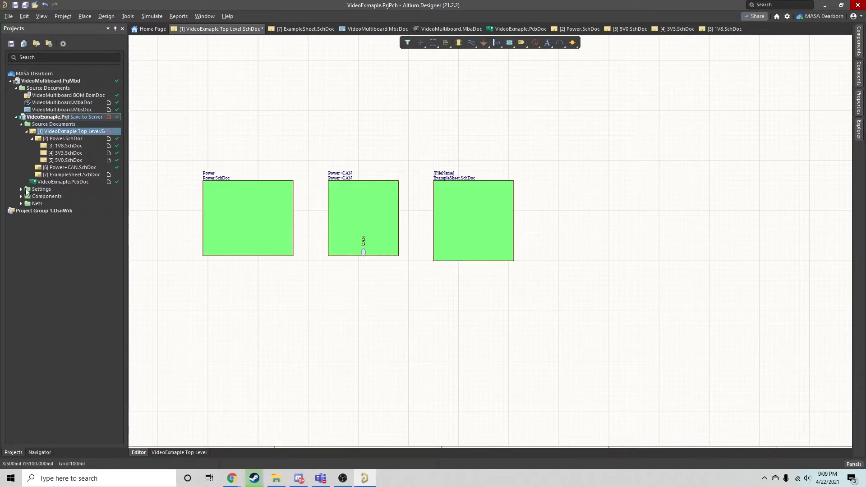
# Open ExampleSheet.SchDoc and filter the component library to the SMD Elements category under MASA
pyautogui.click(71, 175)
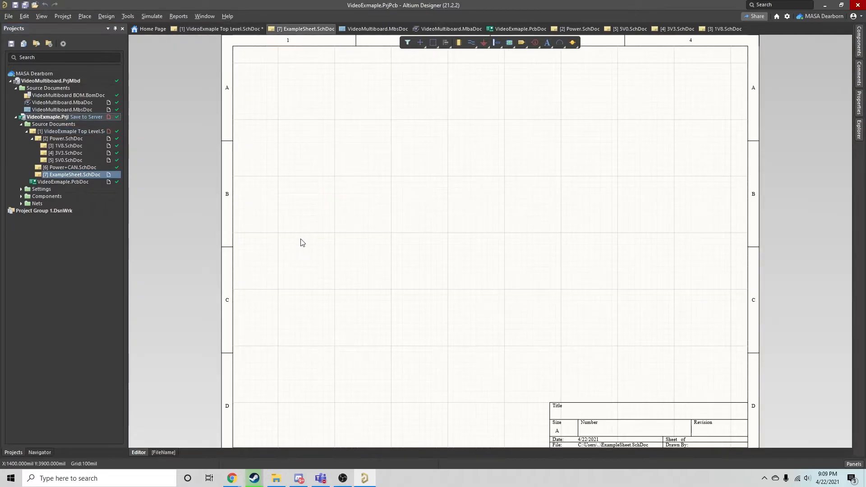
pyautogui.click(859, 41)
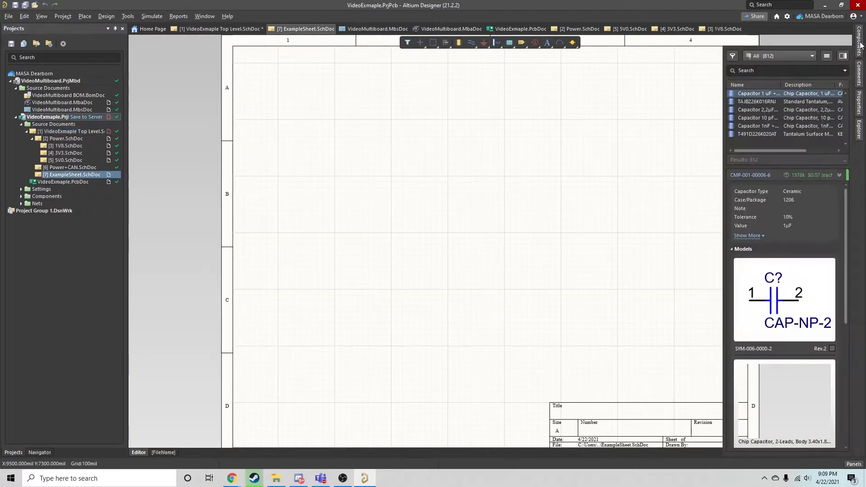
pyautogui.click(757, 52)
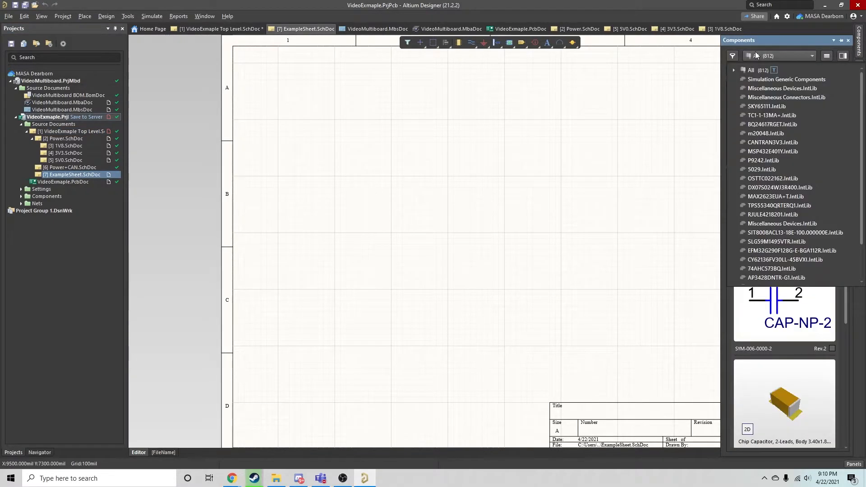
pyautogui.click(734, 71)
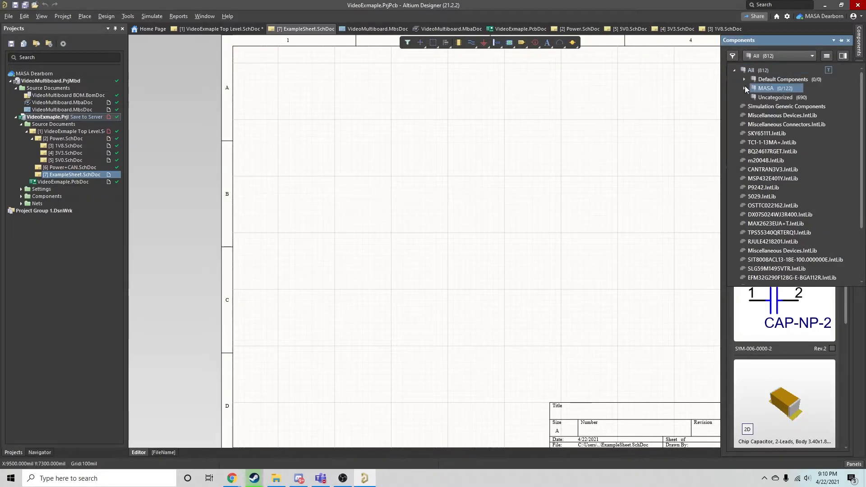
pyautogui.click(745, 87)
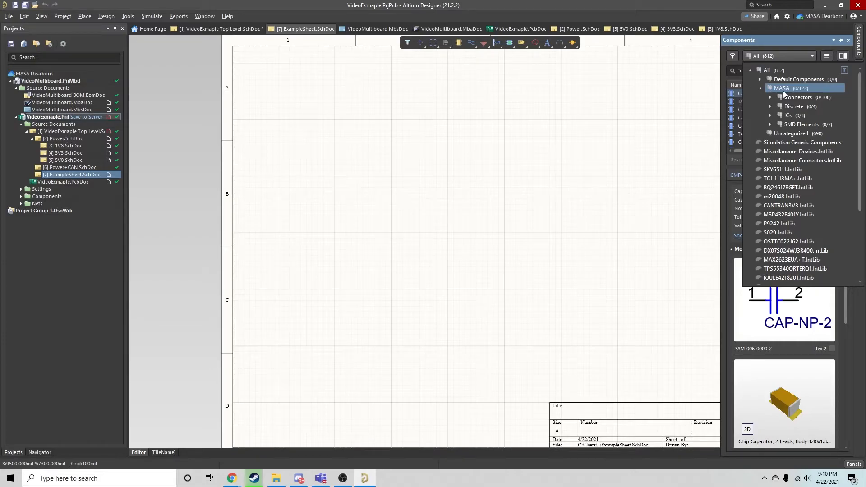
pyautogui.click(808, 125)
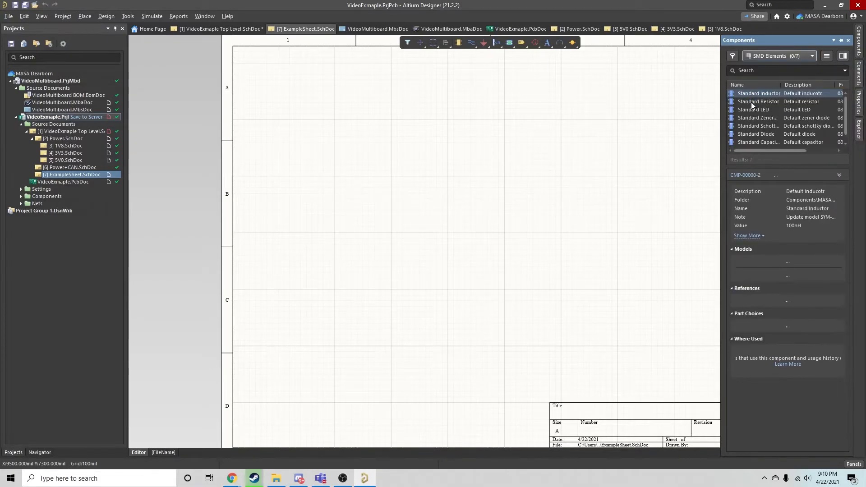
# Place one Standard Resistor in the upper part of the ExampleSheet schematic
pyautogui.doubleClick(749, 102)
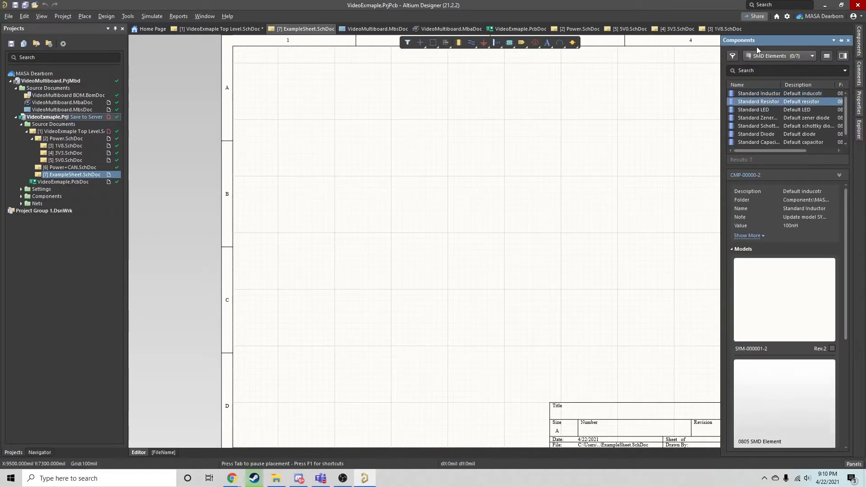
pyautogui.click(394, 148)
pyautogui.press('Escape')
pyautogui.click(360, 170)
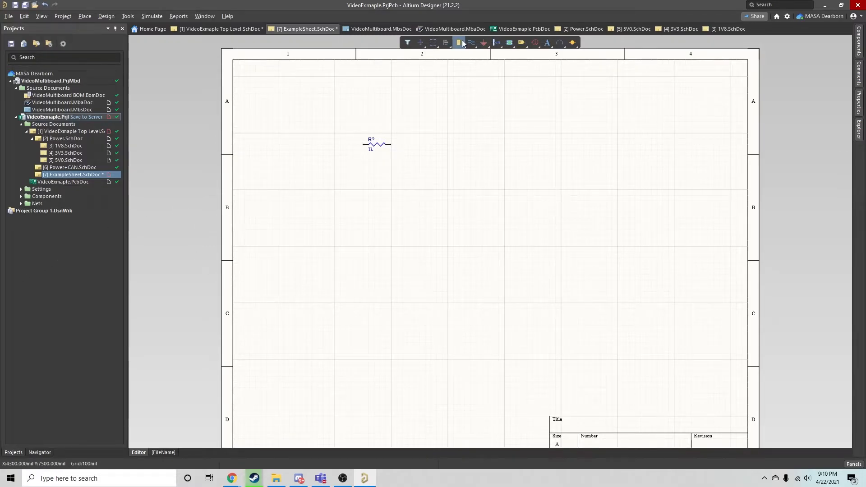
# Place a port about 500 mil wide directly on the resistor's right pin
pyautogui.click(523, 46)
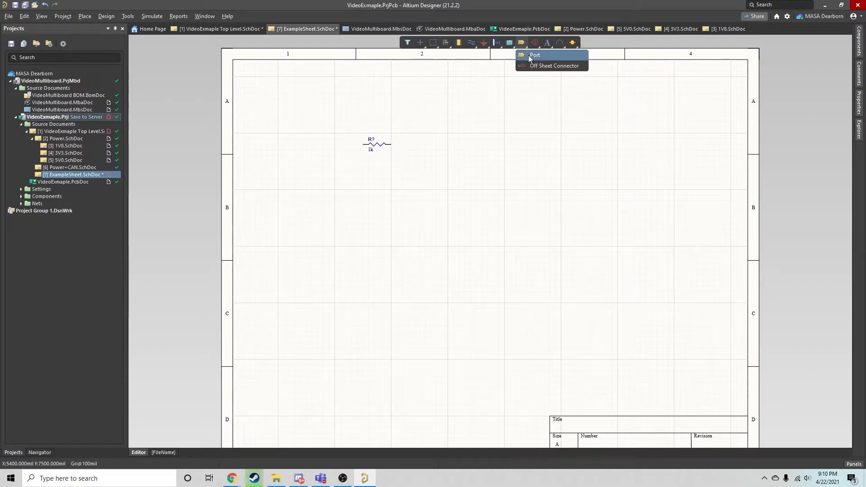
pyautogui.click(534, 55)
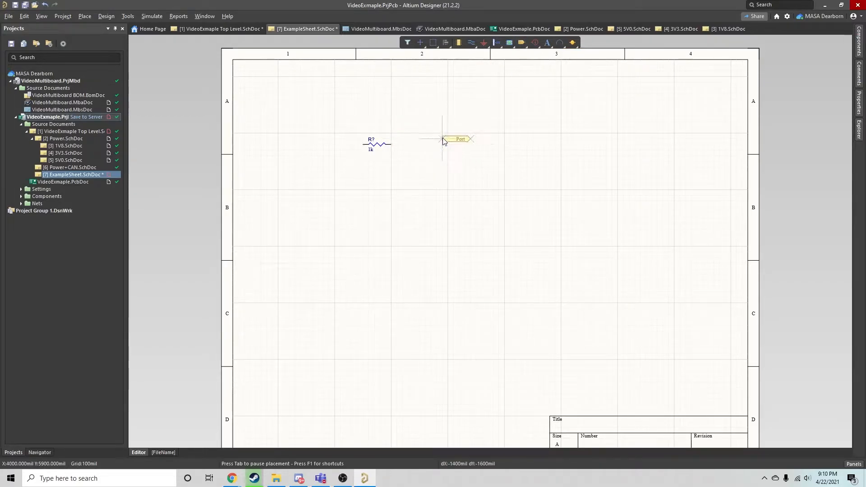
pyautogui.press('space')
pyautogui.click(392, 144)
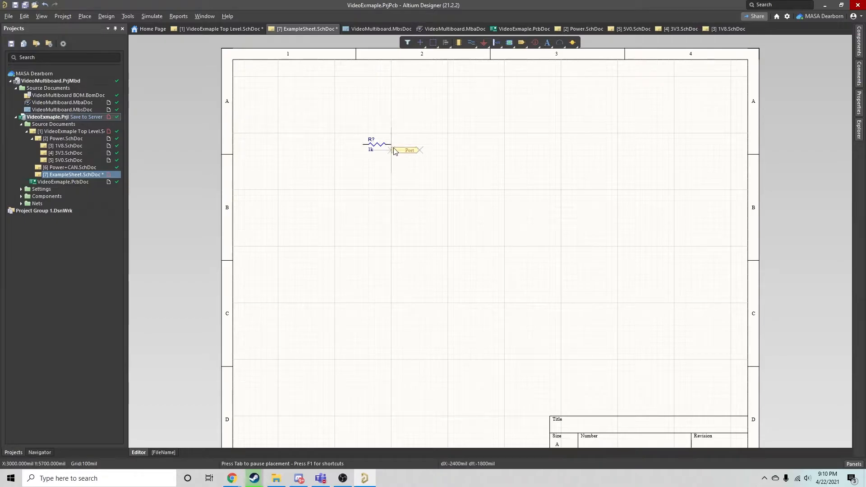
pyautogui.click(420, 145)
pyautogui.press('Escape')
pyautogui.click(416, 145)
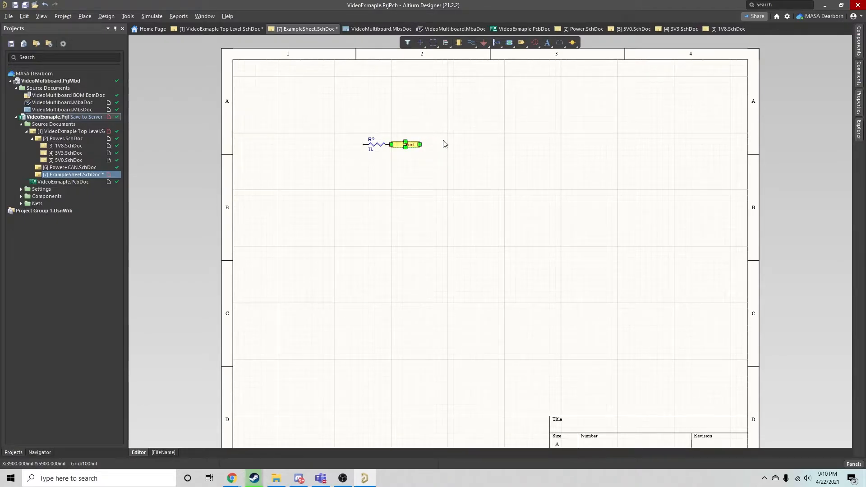
# Name the port OutputResistor and widen it to about 800 mil
pyautogui.doubleClick(399, 144)
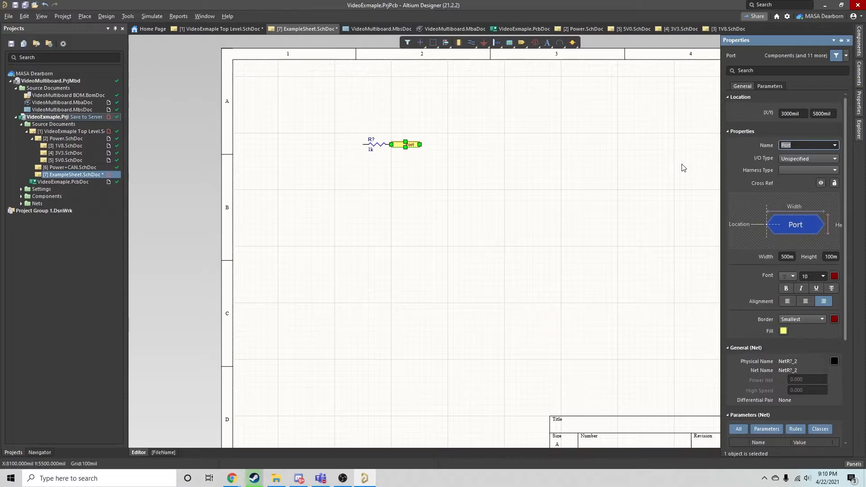
pyautogui.write('OutputResistor')
pyautogui.press('Return')
pyautogui.moveTo(420, 144); pyautogui.dragTo(438, 144)
pyautogui.click(516, 189)
# Set the I/O type of the OutputResistor port to Bidirectional
pyautogui.click(410, 143)
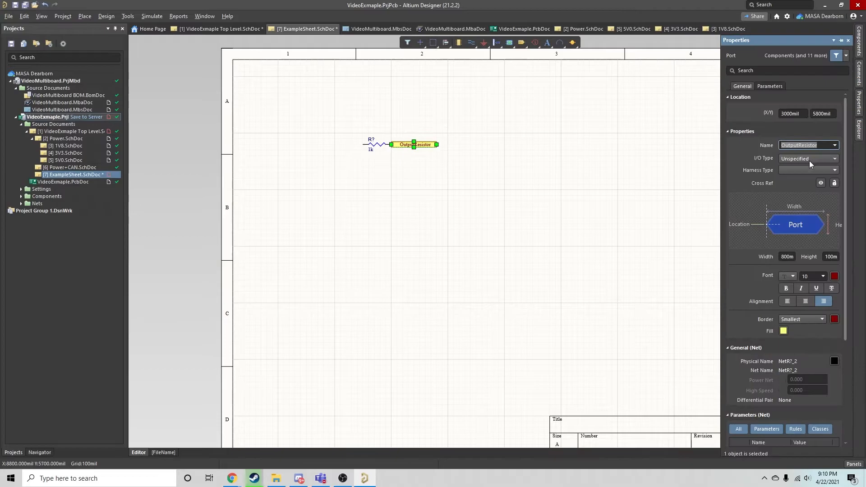
pyautogui.click(798, 160)
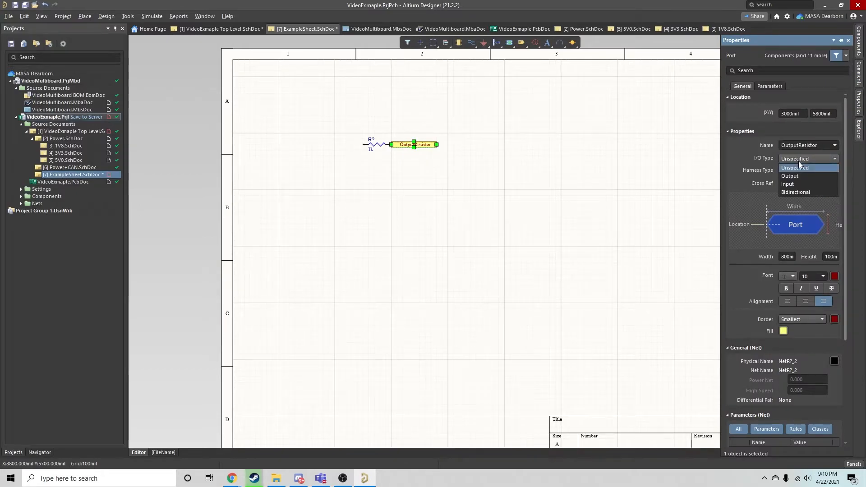
pyautogui.click(783, 193)
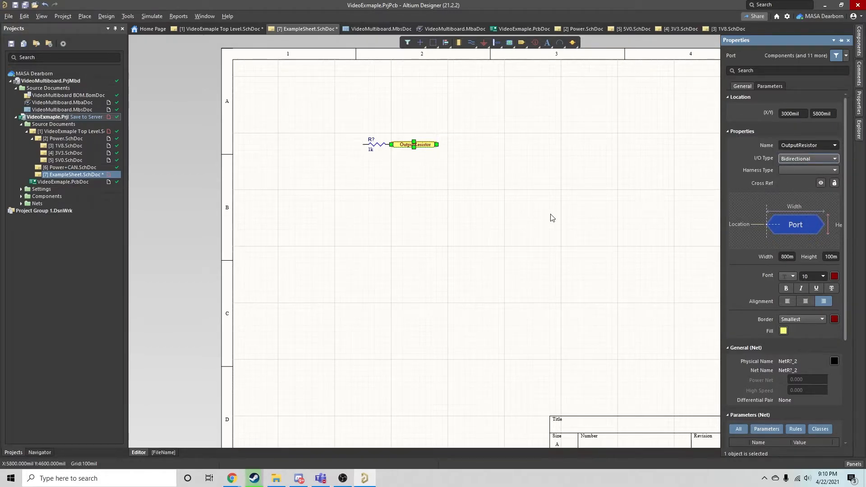
# Place a GND power port on the resistor's left pin
pyautogui.click(484, 43)
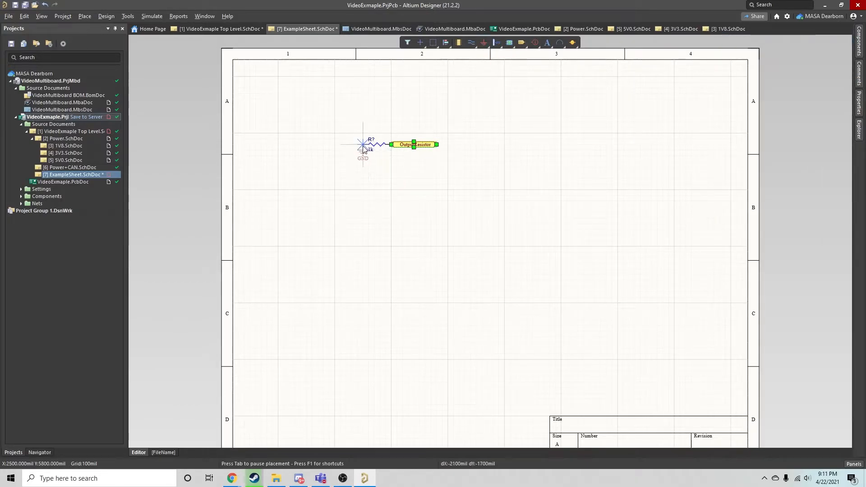
pyautogui.click(363, 147)
pyautogui.press('Escape')
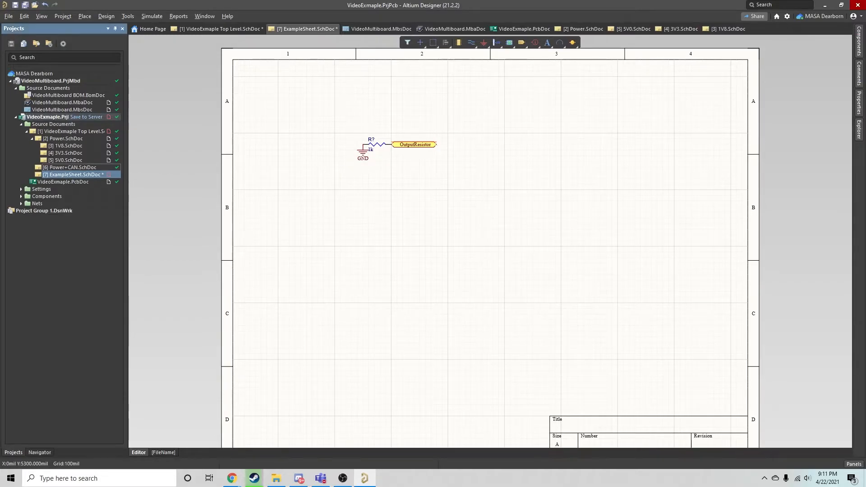
# View the Power+CAN, 5V0 and top-level schematics and return to ExampleSheet.SchDoc
pyautogui.click(70, 167)
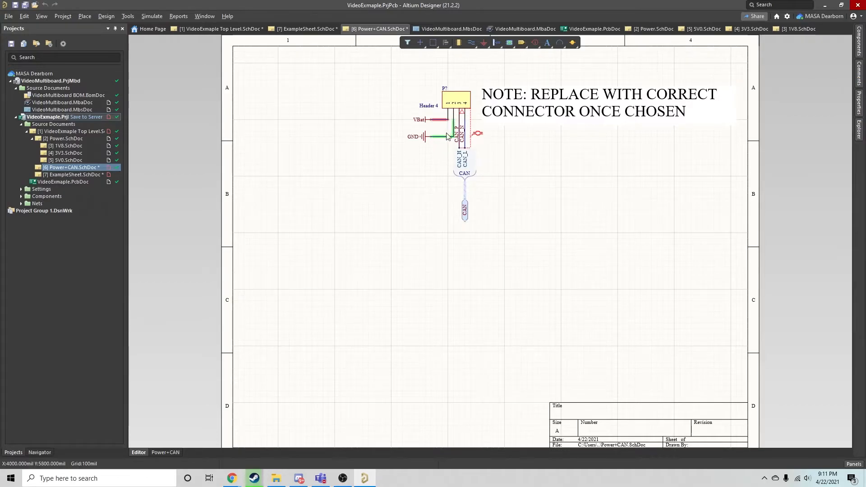
pyautogui.click(426, 138)
pyautogui.doubleClick(71, 161)
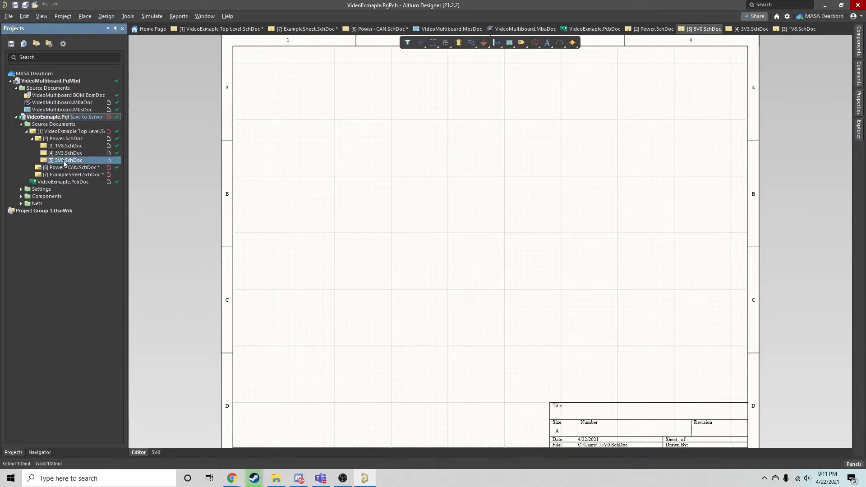
pyautogui.doubleClick(56, 131)
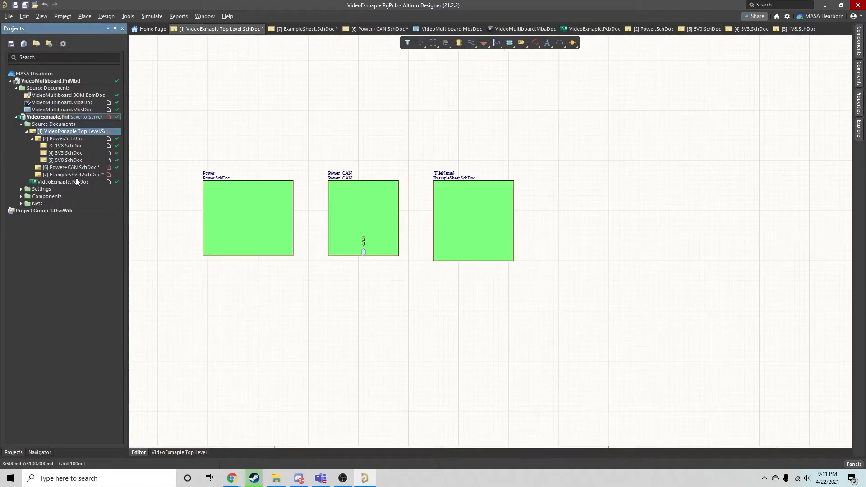
pyautogui.doubleClick(62, 167)
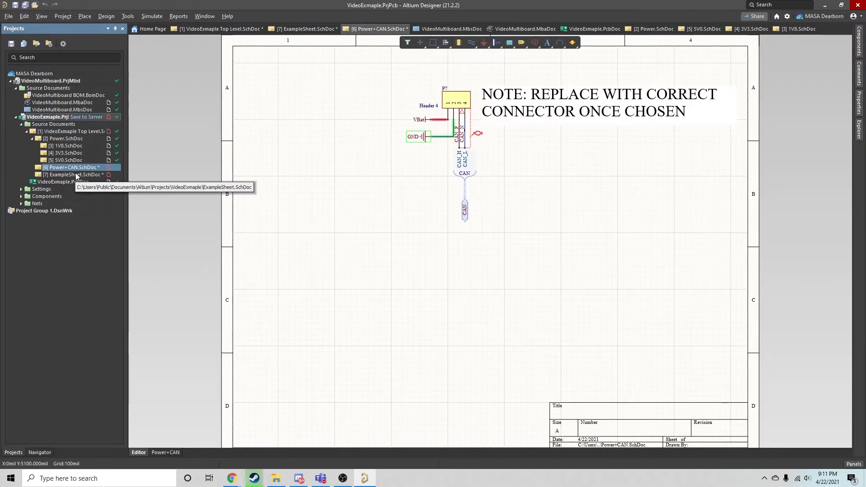
pyautogui.doubleClick(95, 175)
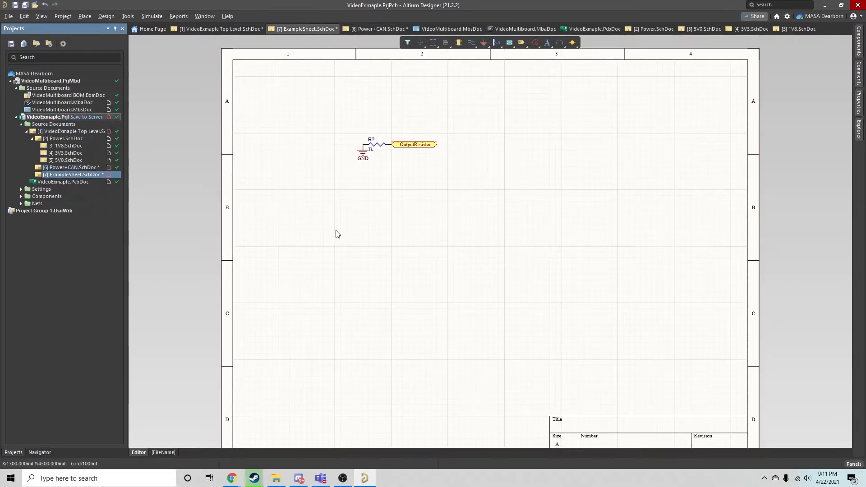
# Save all documents and start synchronizing sheet entries and ports for the ExampleSheet symbol on the top-level schematic
pyautogui.click(26, 6)
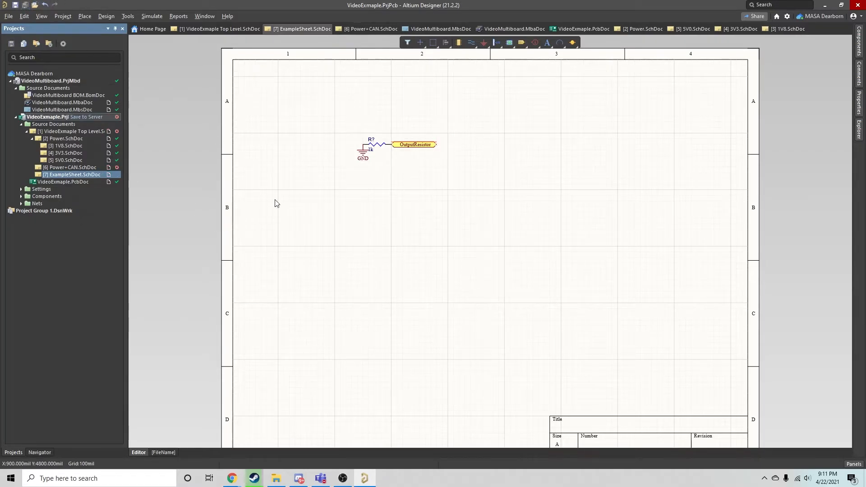
pyautogui.click(70, 131)
pyautogui.click(474, 222)
pyautogui.rightClick(471, 208)
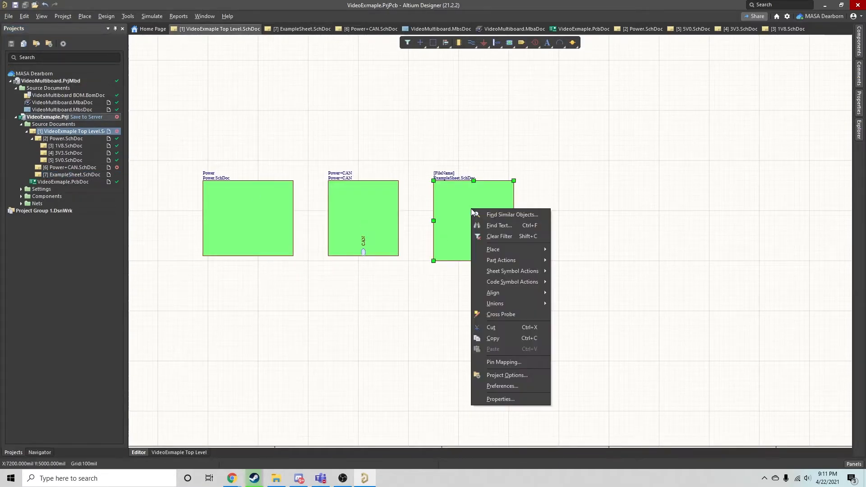
pyautogui.moveTo(519, 271)
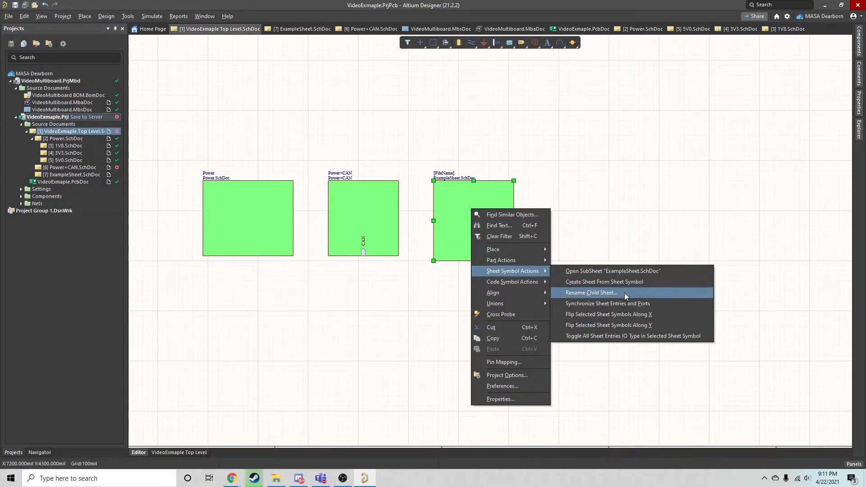
pyautogui.click(630, 304)
# Add a sheet entry for the OutputResistor port and position it midway along the ExampleSheet symbol's bottom edge
pyautogui.click(415, 170)
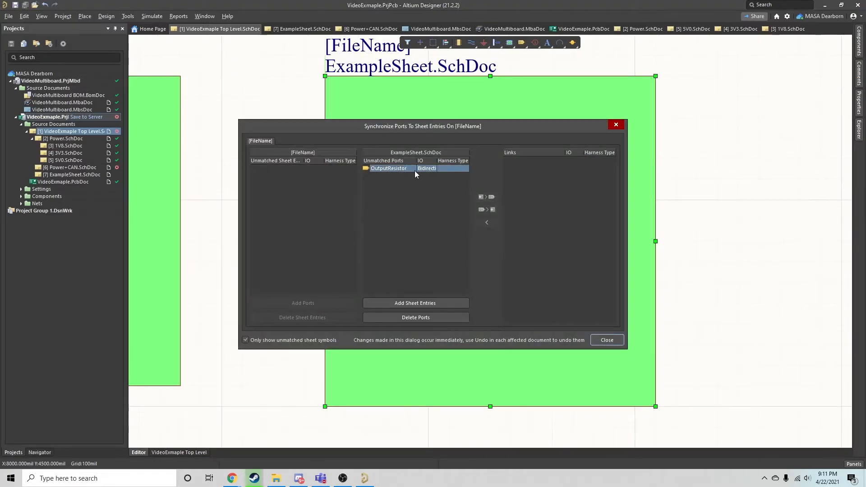
pyautogui.click(424, 304)
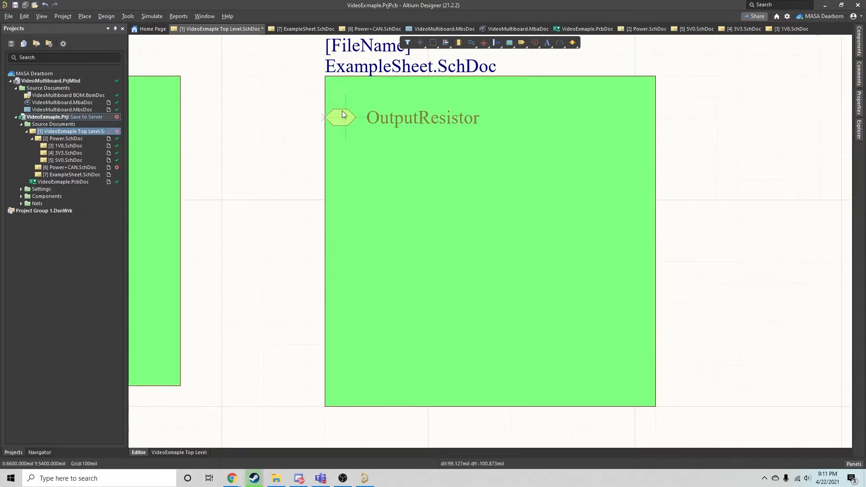
pyautogui.click(342, 113)
pyautogui.click(604, 342)
pyautogui.moveTo(342, 116); pyautogui.dragTo(498, 387)
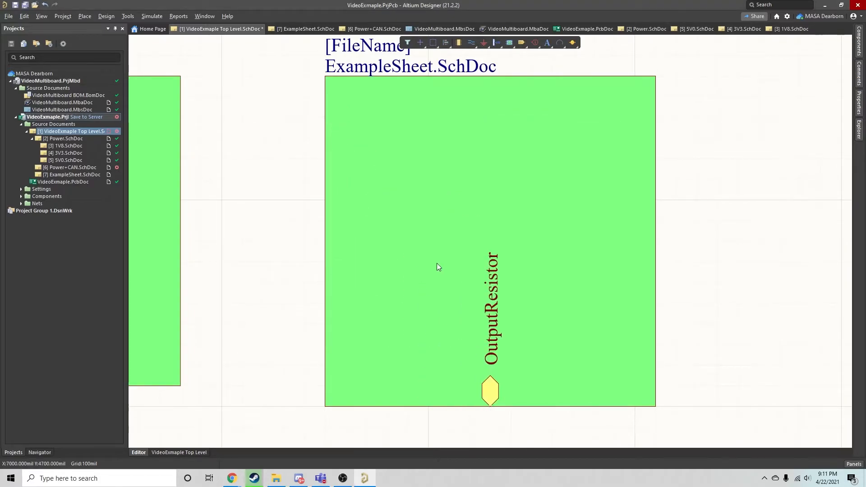
pyautogui.keyDown('ctrl'); pyautogui.scroll(-3, 461, 261); pyautogui.keyUp('ctrl')
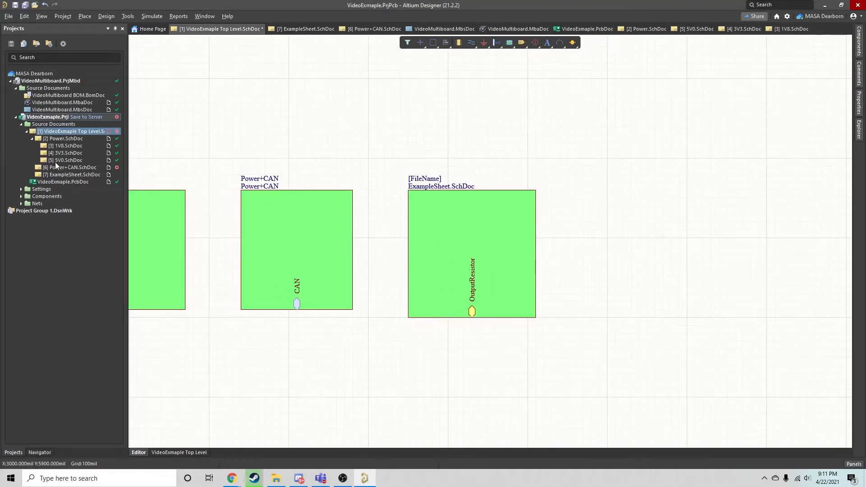
# Set the OutputResistor port's I/O type on ExampleSheet to Input and return to the top-level schematic
pyautogui.doubleClick(68, 168)
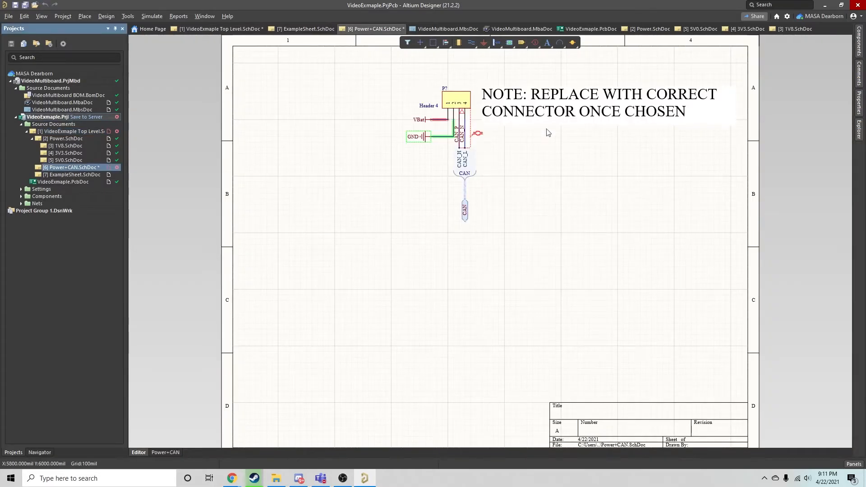
pyautogui.doubleClick(64, 175)
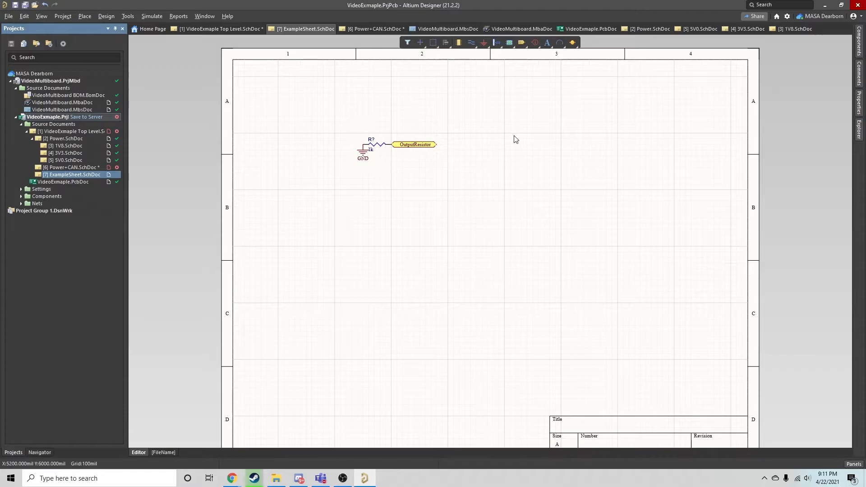
pyautogui.doubleClick(421, 144)
pyautogui.click(785, 159)
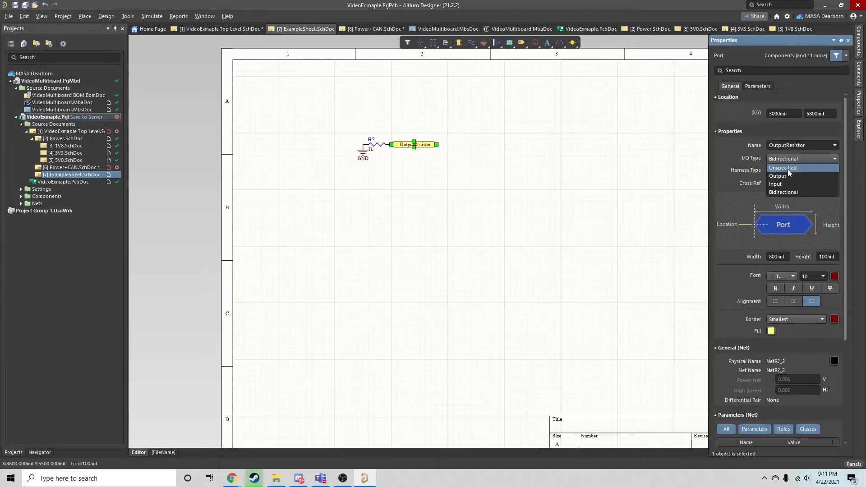
pyautogui.click(792, 184)
pyautogui.click(440, 244)
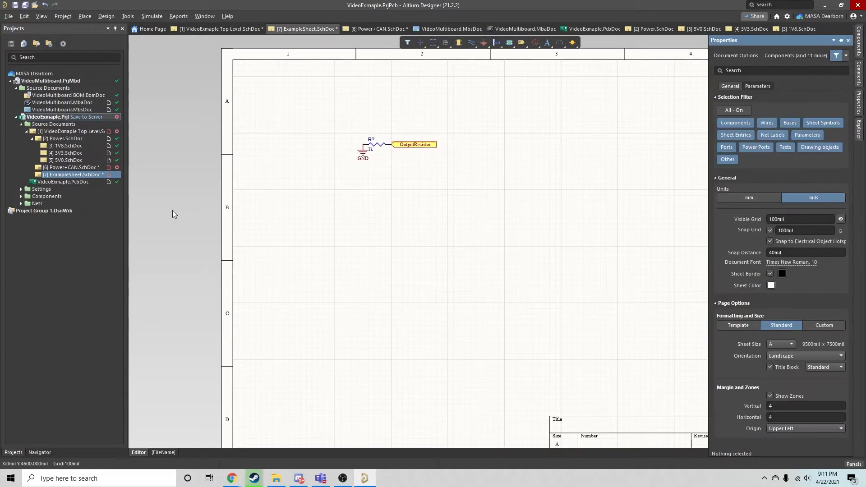
pyautogui.click(53, 131)
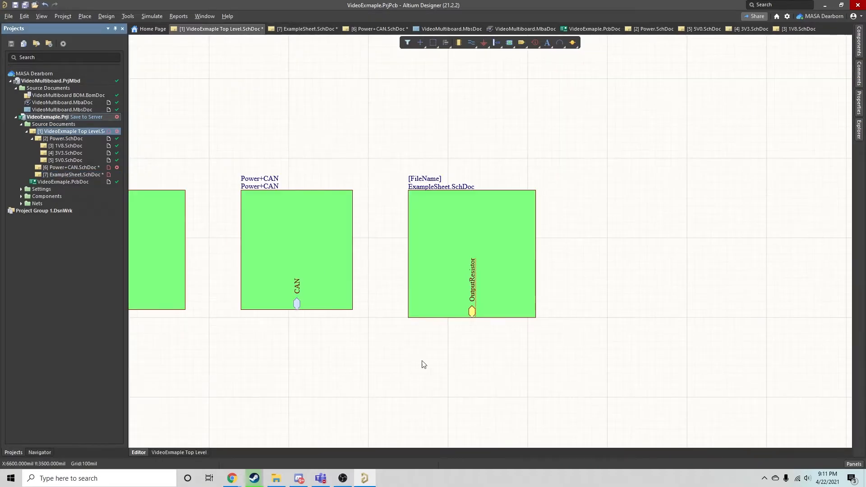
# Place a Standard LED from the SMD Elements library vertically, directly below the OutputResistor sheet entry
pyautogui.moveTo(597, 163); pyautogui.dragTo(588, 127, button='right')
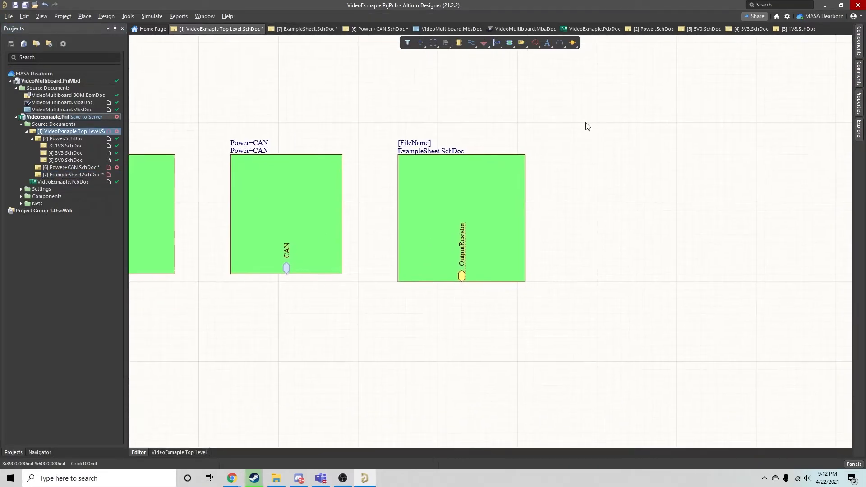
pyautogui.click(861, 48)
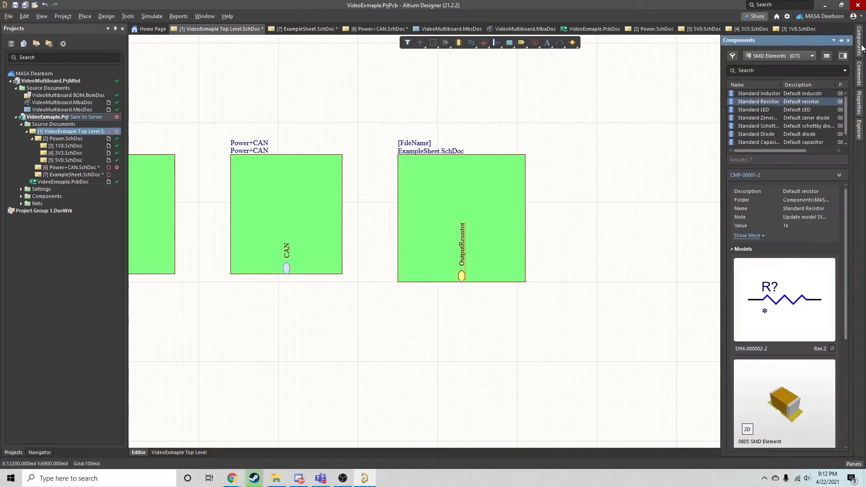
pyautogui.doubleClick(756, 111)
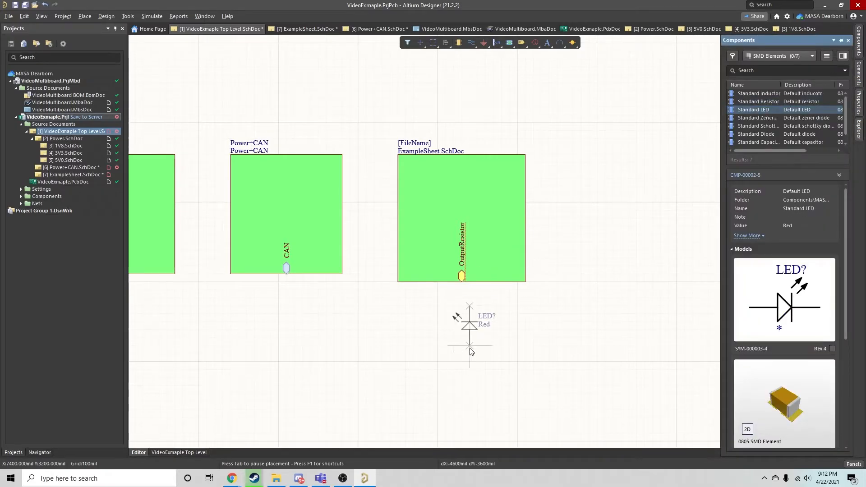
pyautogui.click(464, 348)
pyautogui.rightClick(640, 303)
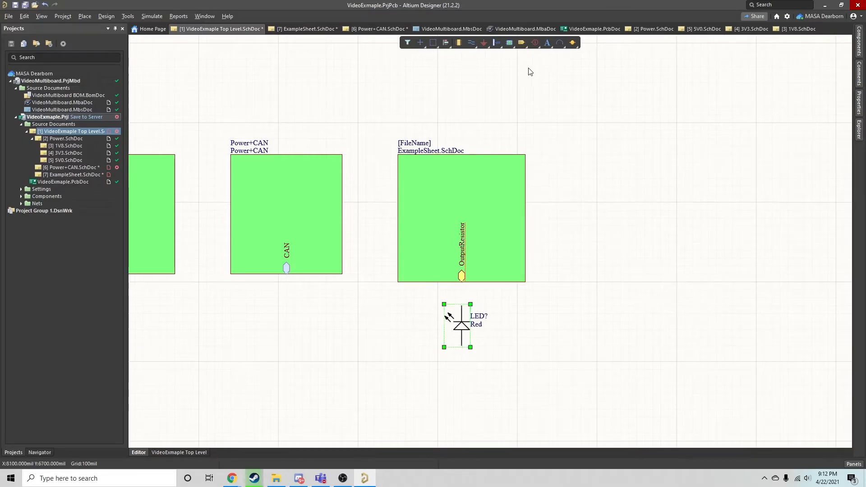
# Wire the LED's upper pin to the OutputResistor sheet entry on the ExampleSheet symbol
pyautogui.click(472, 43)
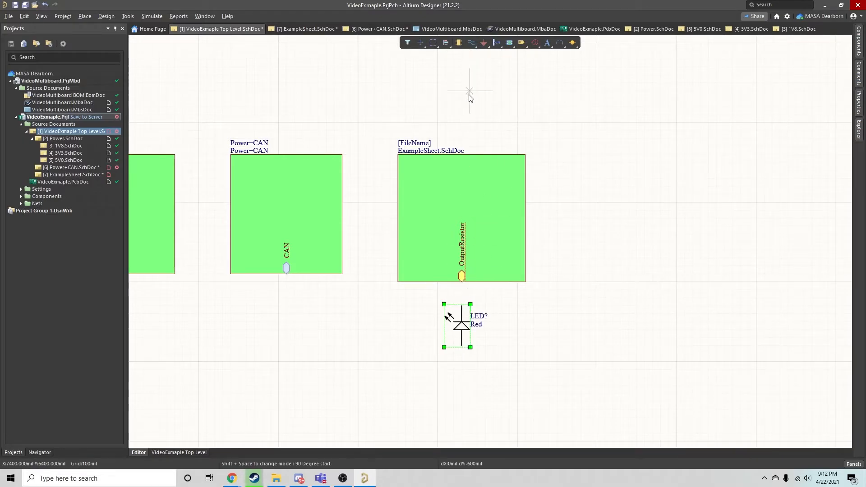
pyautogui.click(471, 43)
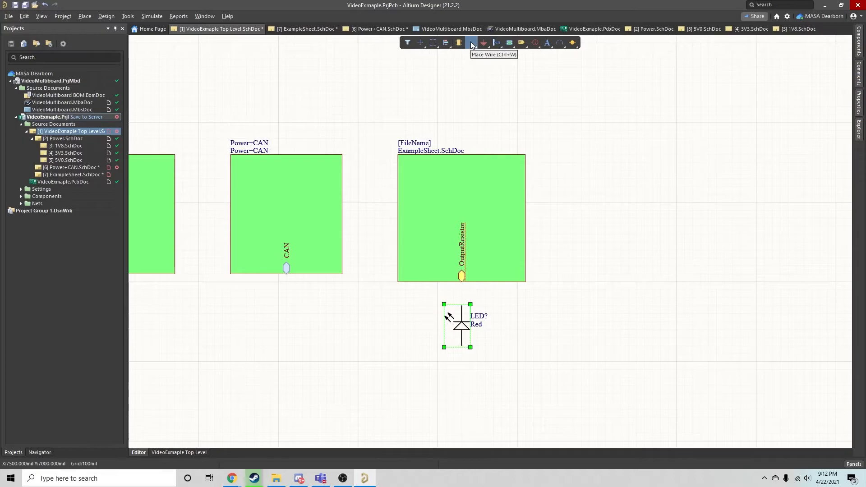
pyautogui.click(470, 41)
pyautogui.click(462, 305)
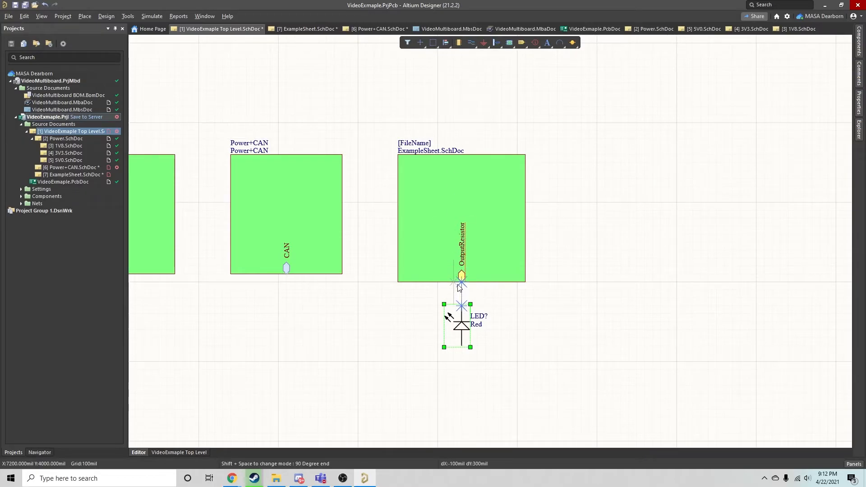
pyautogui.click(459, 277)
pyautogui.press('Escape')
# Place a VCC power port on the LED's lower pin, rotated to point downward
pyautogui.rightClick(486, 46)
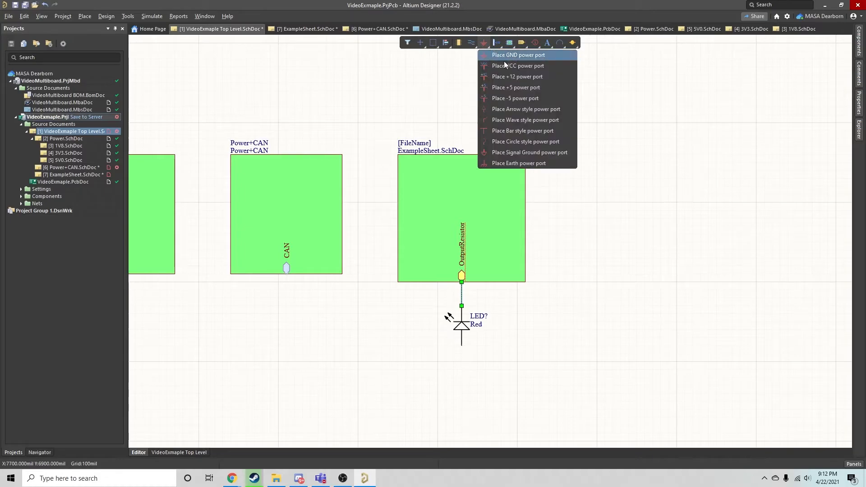
pyautogui.click(504, 63)
pyautogui.press('space')
pyautogui.press('space')
pyautogui.click(461, 348)
# Check the supply net name on Power+CAN.SchDoc and rename the LED's power port on the top-level schematic to VBat
pyautogui.doubleClick(52, 167)
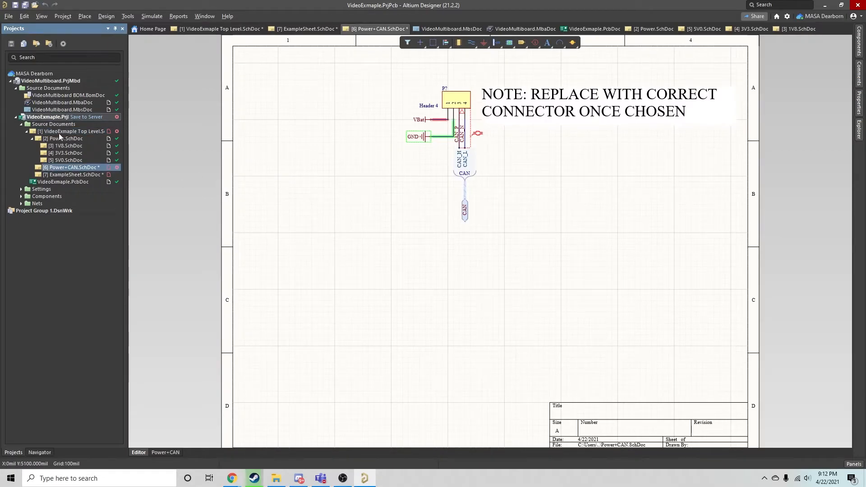
pyautogui.click(57, 132)
pyautogui.doubleClick(462, 355)
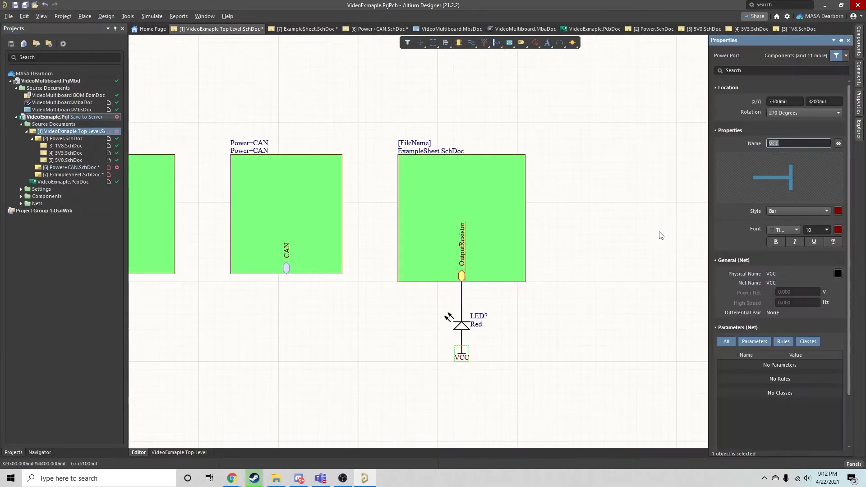
pyautogui.write('VBat')
pyautogui.press('Return')
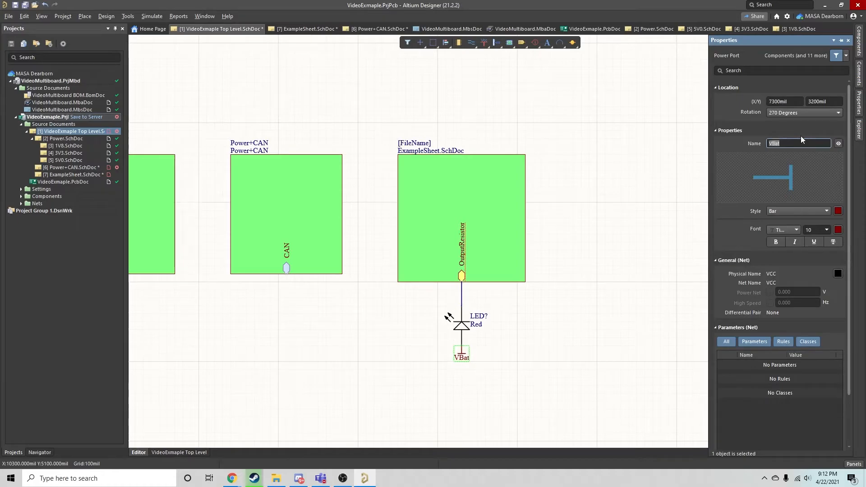
pyautogui.click(445, 286)
# Set the OutputResistor sheet entry's I/O type to Input and save all documents
pyautogui.doubleClick(461, 275)
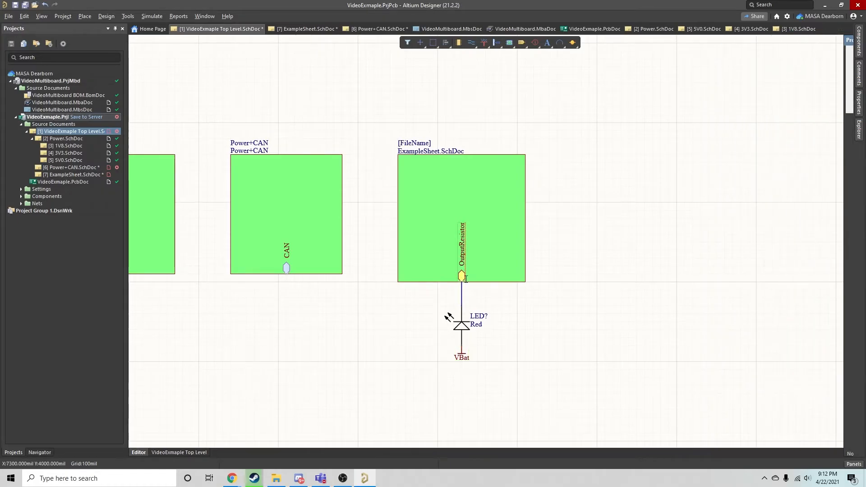
pyautogui.click(791, 113)
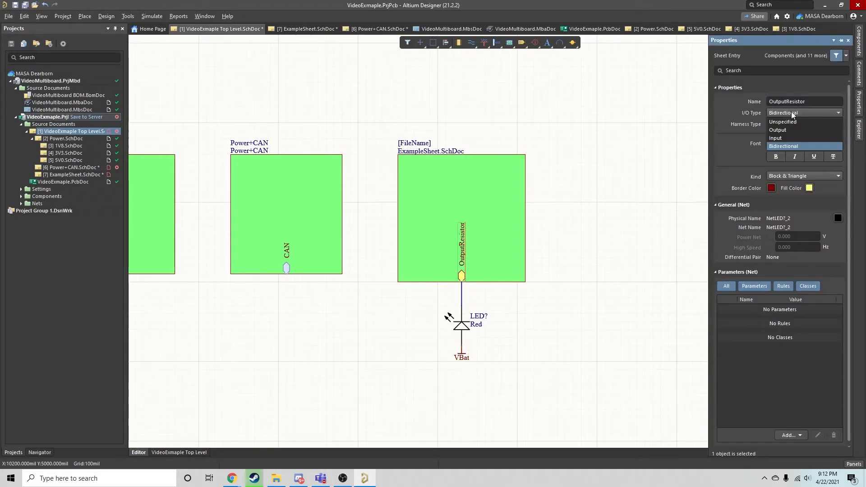
pyautogui.click(782, 138)
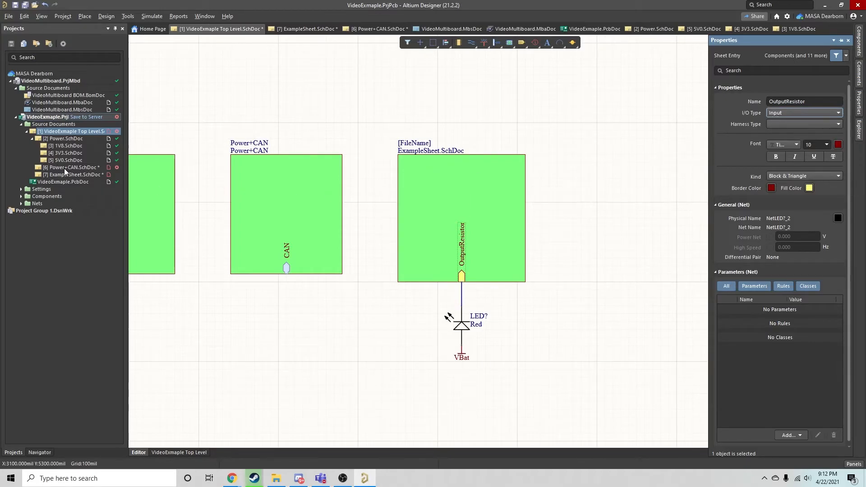
pyautogui.click(565, 316)
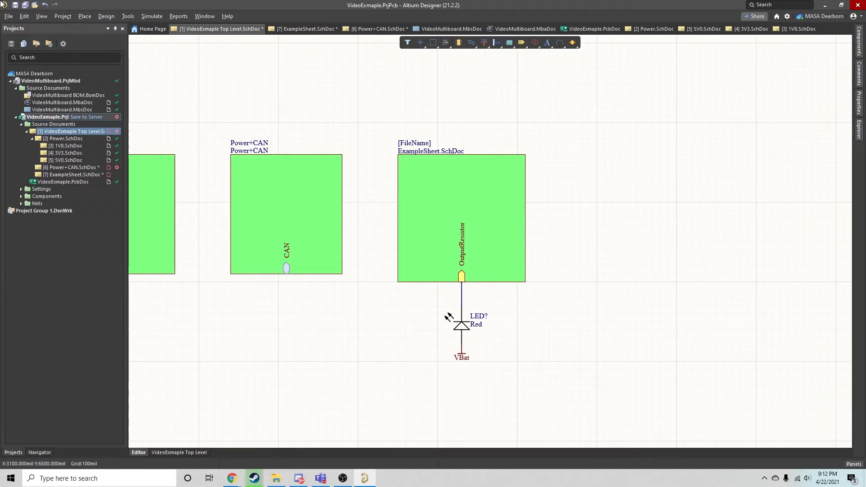
pyautogui.click(23, 6)
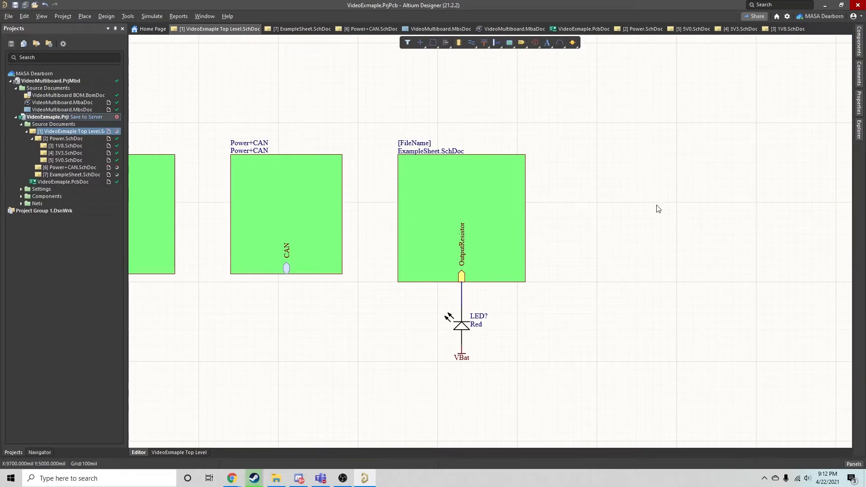
# Set the top-level schematic's standard sheet size to A in the document options
pyautogui.keyDown('ctrl'); pyautogui.scroll(-3, 581, 323); pyautogui.keyUp('ctrl')
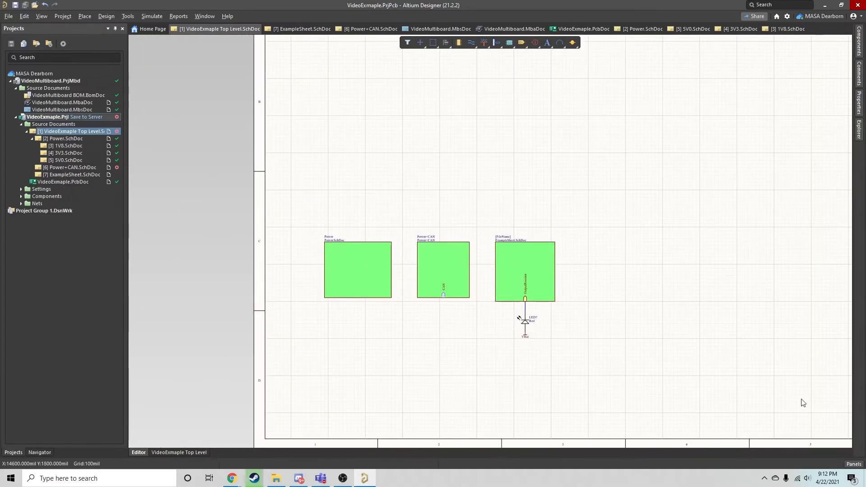
pyautogui.click(854, 464)
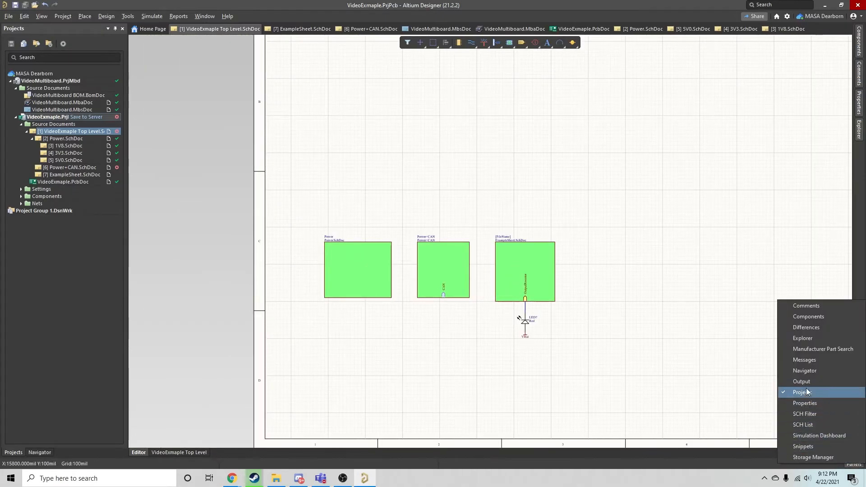
pyautogui.click(805, 403)
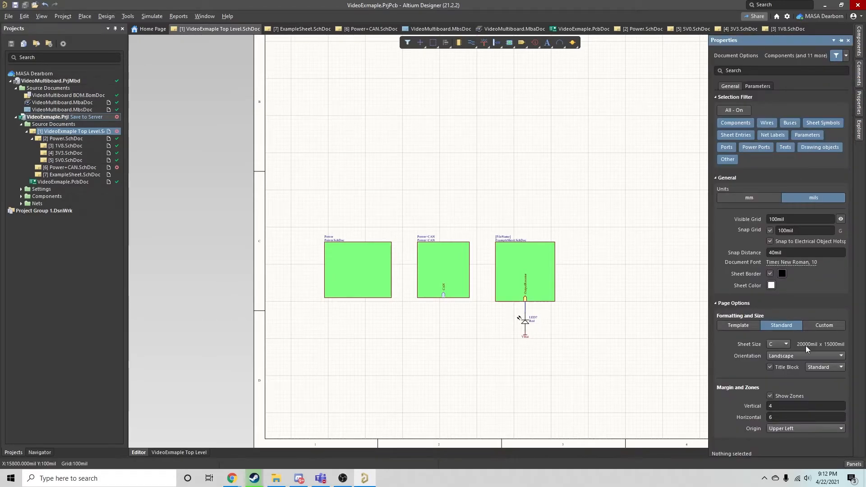
pyautogui.click(777, 344)
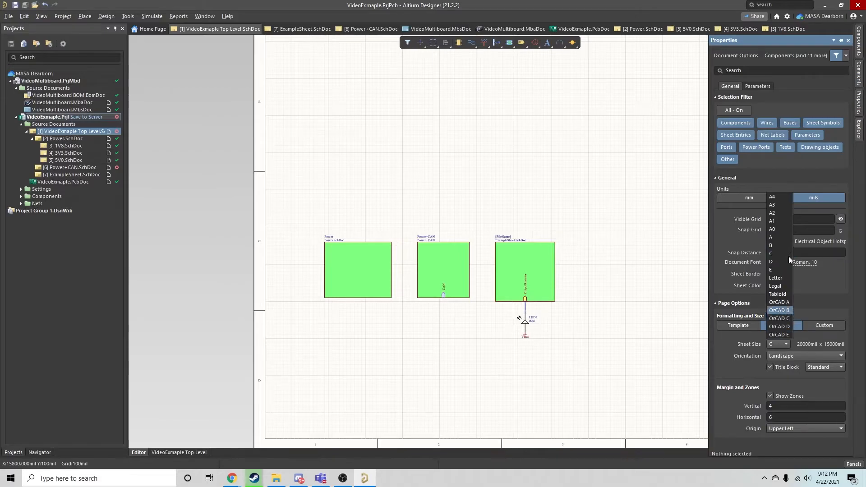
pyautogui.click(771, 237)
pyautogui.moveTo(532, 345); pyautogui.dragTo(408, 387, button='right')
# Set the top-level schematic's sheet size to C and save the document
pyautogui.click(787, 344)
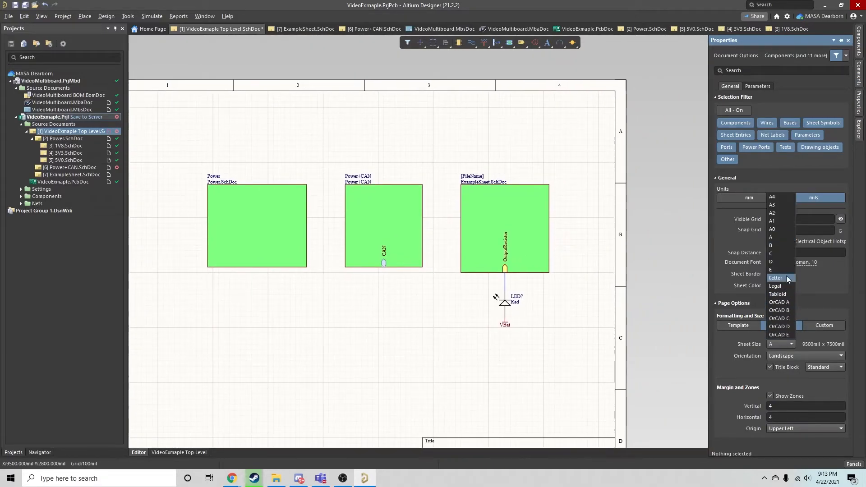
pyautogui.click(781, 253)
pyautogui.moveTo(528, 330); pyautogui.dragTo(411, 284, button='right')
pyautogui.keyDown('ctrl'); pyautogui.scroll(4, 306, 317); pyautogui.keyUp('ctrl')
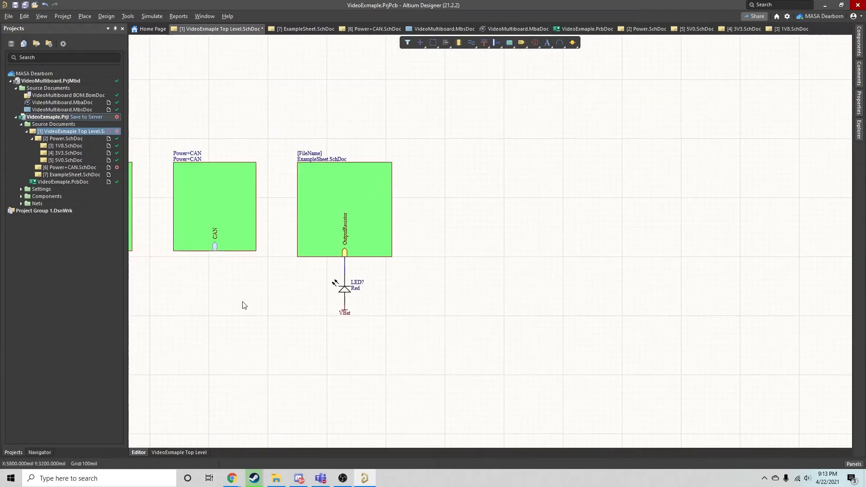
pyautogui.hotkey('ctrl', 's')
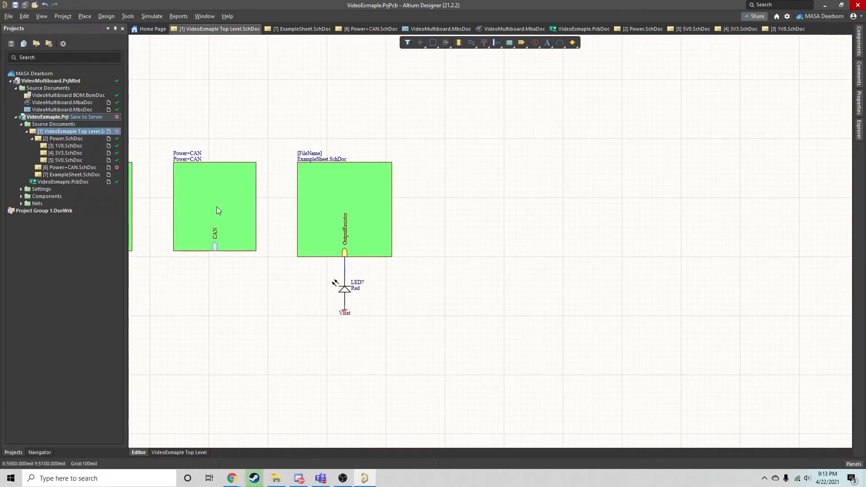
# Open schematic annotation and generate the proposed designators for the unnumbered components on all sheets
pyautogui.rightClick(58, 131)
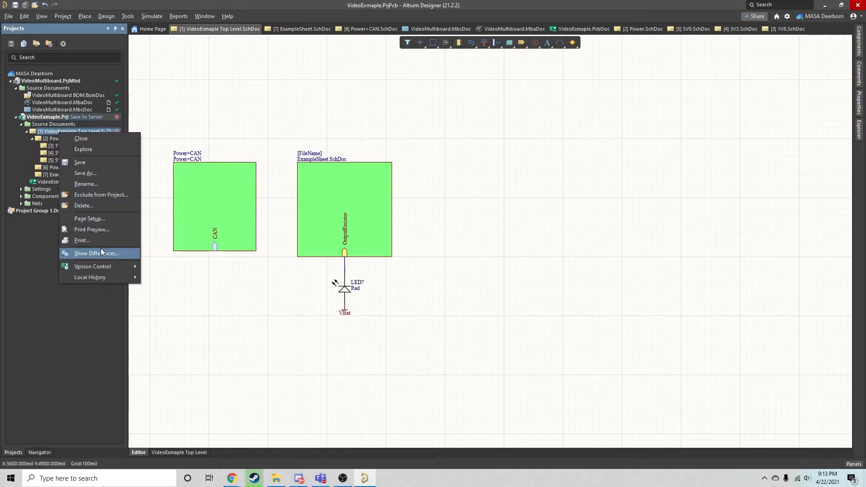
pyautogui.click(209, 290)
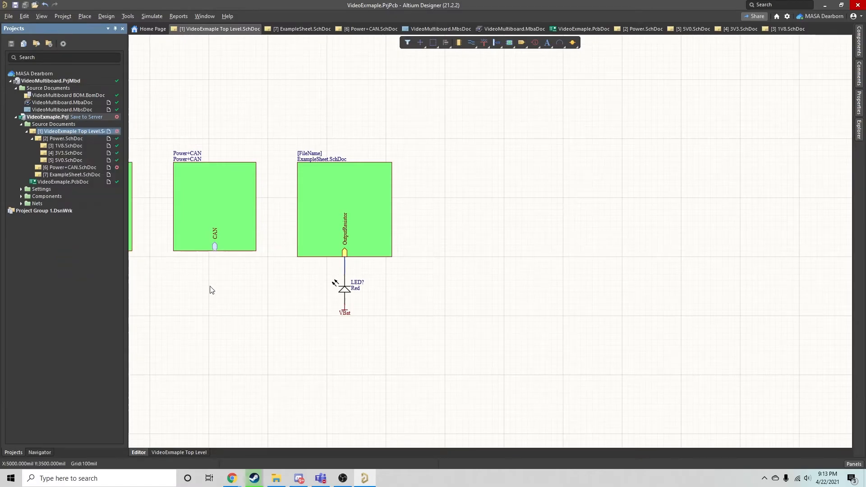
pyautogui.click(128, 16)
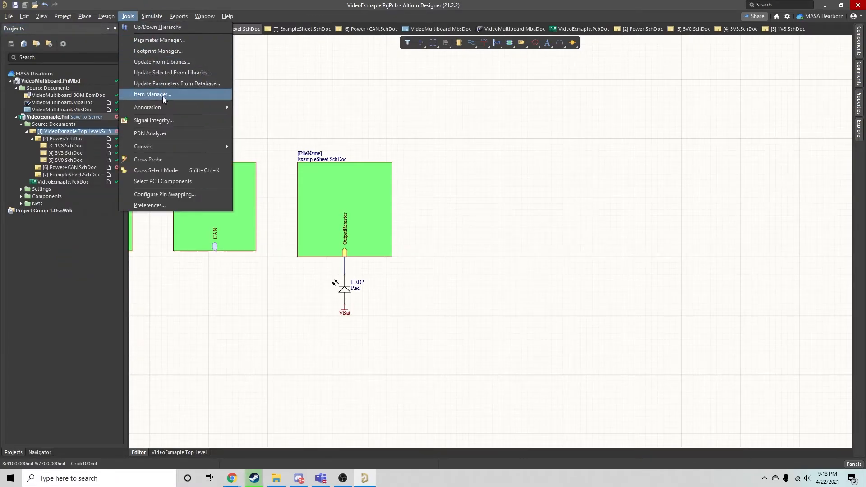
pyautogui.moveTo(181, 106)
pyautogui.click(281, 108)
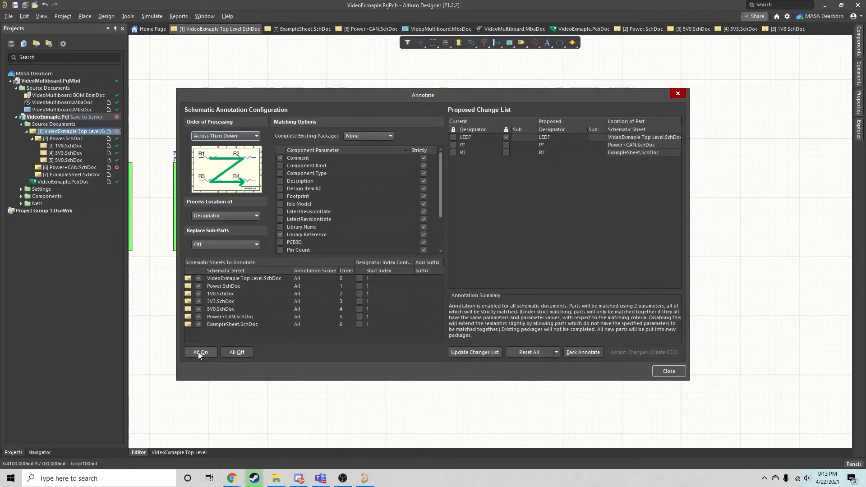
pyautogui.click(475, 353)
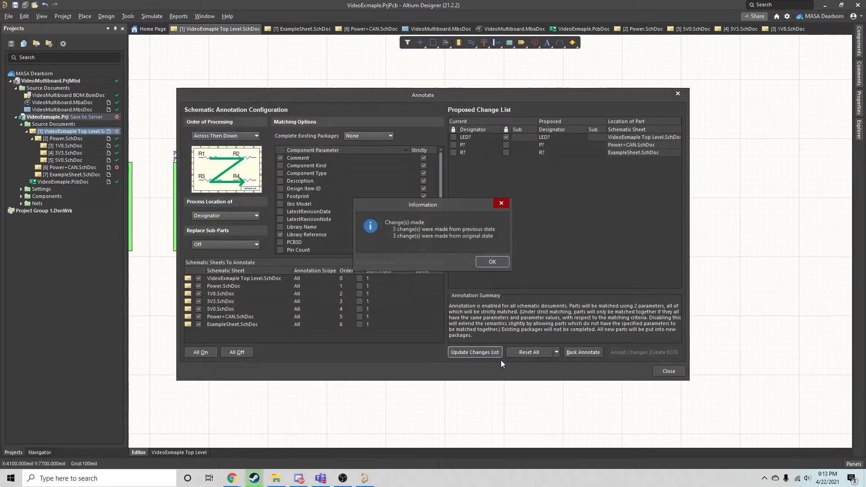
pyautogui.click(501, 263)
# Accept the proposed designators and execute the engineering change order, assigning LED1, P1 and R1
pyautogui.click(646, 352)
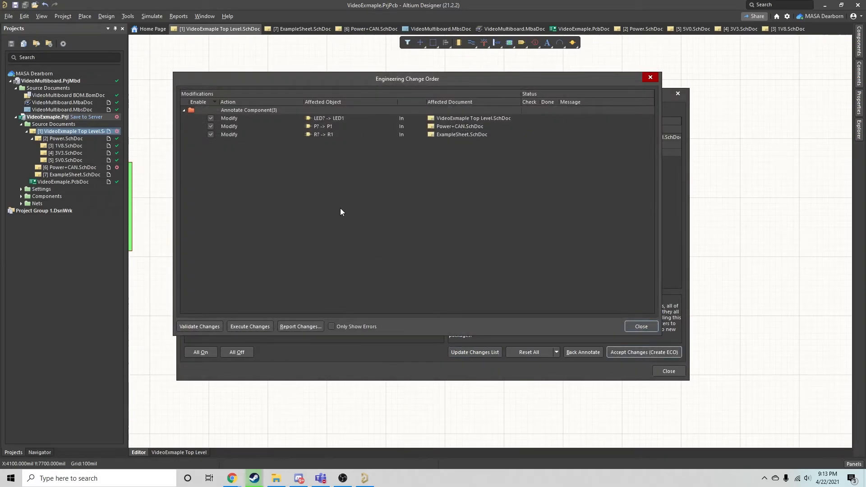
pyautogui.click(248, 324)
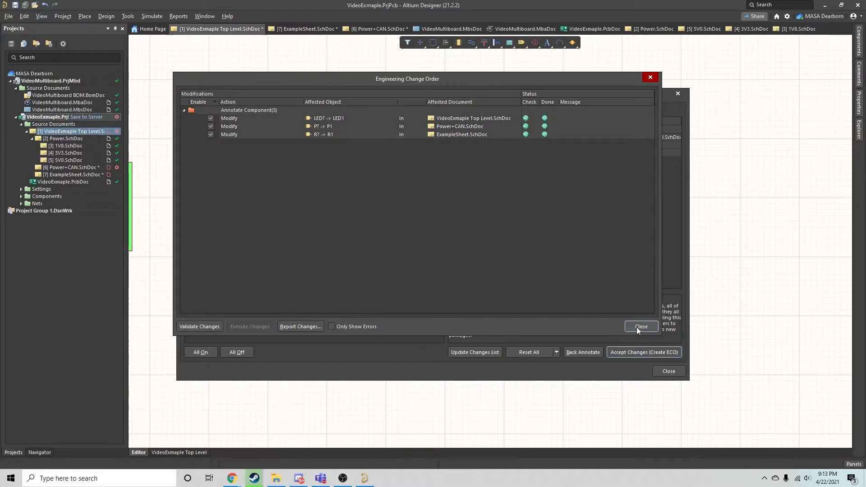
pyautogui.click(640, 327)
pyautogui.click(665, 371)
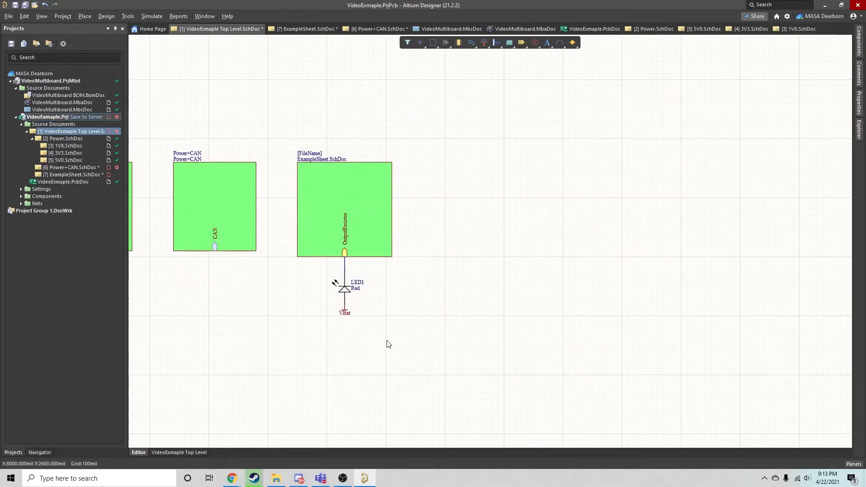
# Save all documents and compare the top-level schematic with VideoExmaple.PcbDoc, creating the component links automatically
pyautogui.click(17, 5)
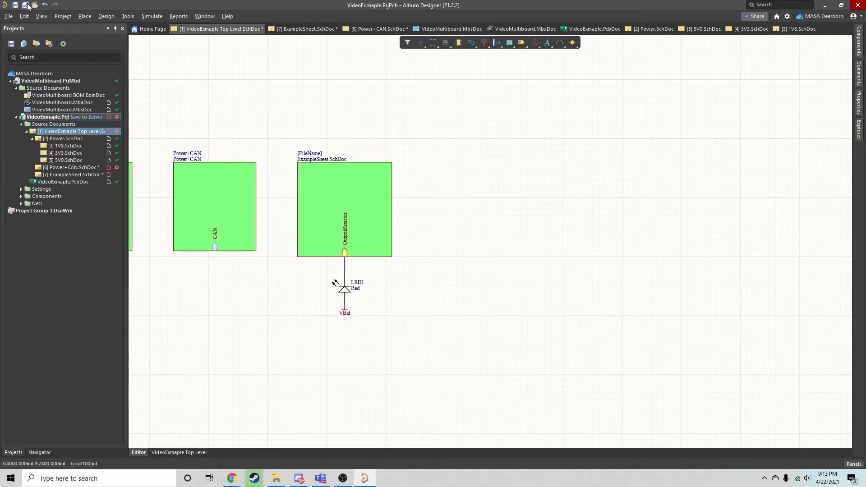
pyautogui.rightClick(71, 132)
pyautogui.click(120, 253)
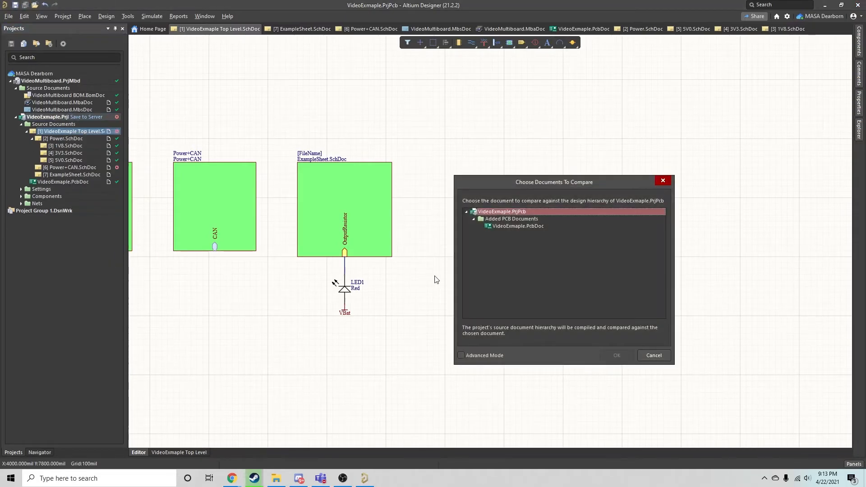
pyautogui.click(514, 227)
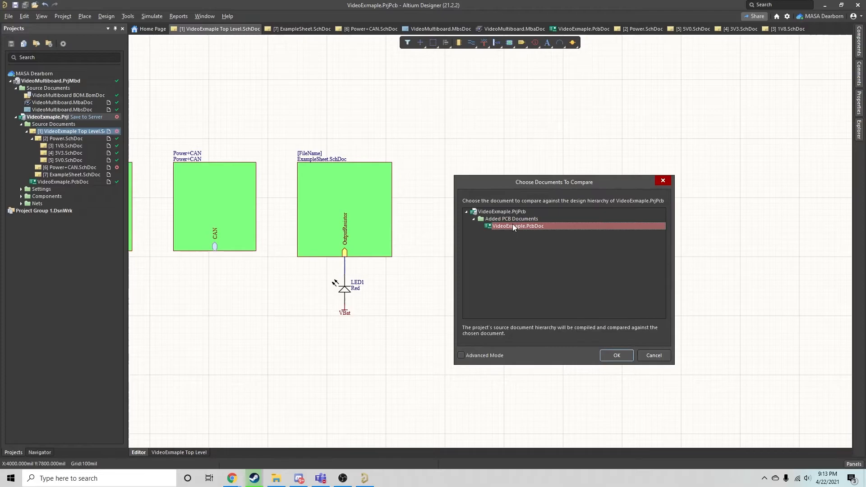
pyautogui.click(617, 355)
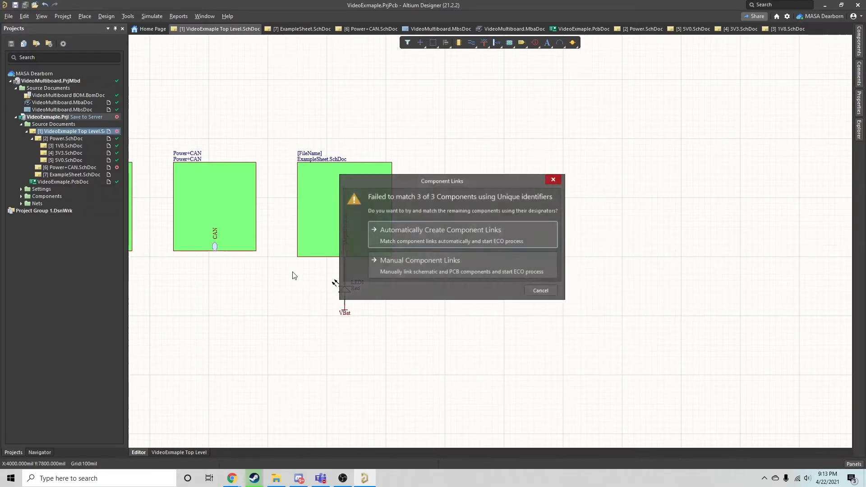
pyautogui.click(425, 236)
pyautogui.click(498, 256)
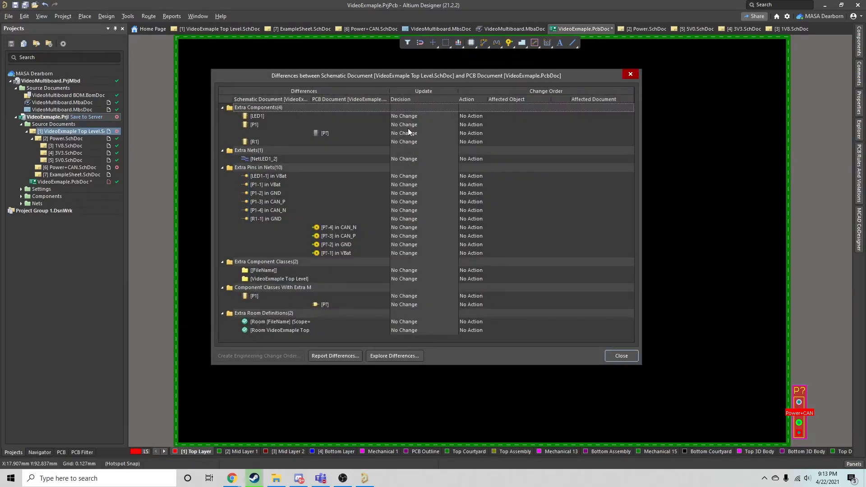
# Set all differences to update VideoExmaple.PcbDoc and execute the engineering change order
pyautogui.rightClick(408, 128)
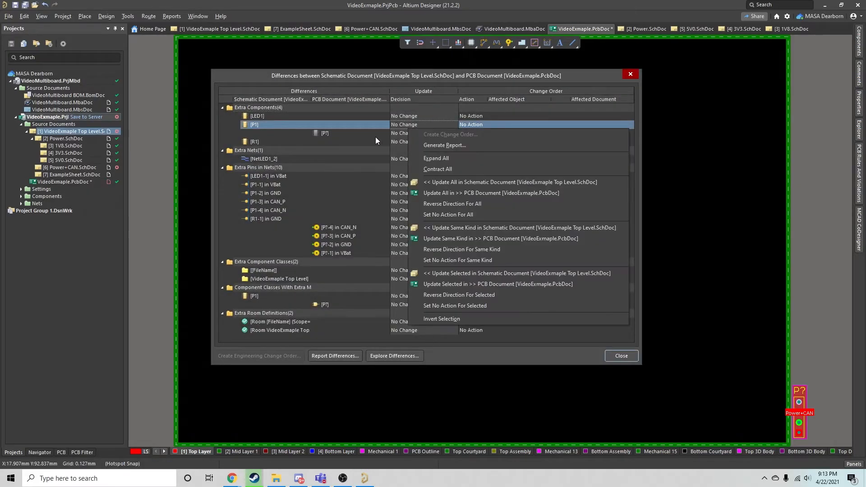
pyautogui.click(466, 194)
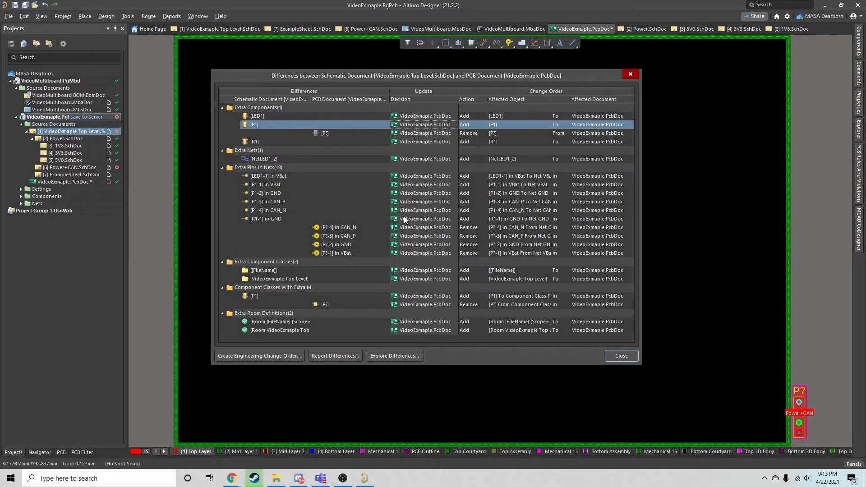
pyautogui.click(242, 356)
pyautogui.click(246, 326)
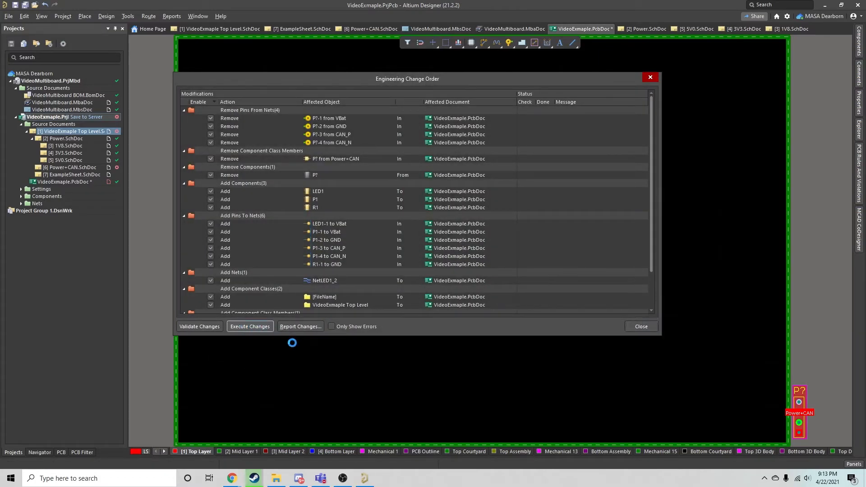
pyautogui.click(654, 328)
# Move R1 with its room away from the other parts beside the board and shift P1 down into the Power+CAN room
pyautogui.moveTo(669, 350); pyautogui.dragTo(343, 291, button='right')
pyautogui.moveTo(544, 388); pyautogui.dragTo(532, 371, button='right')
pyautogui.keyDown('ctrl'); pyautogui.scroll(3, 526, 371); pyautogui.keyUp('ctrl')
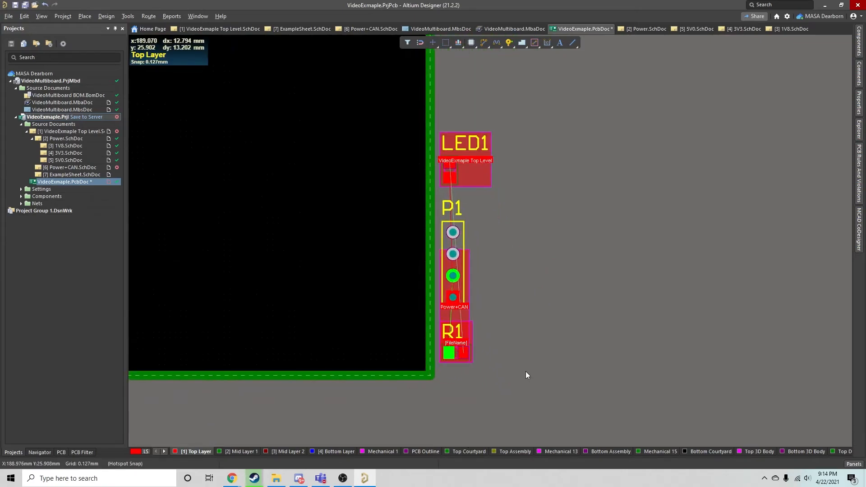
pyautogui.moveTo(467, 351); pyautogui.dragTo(532, 345)
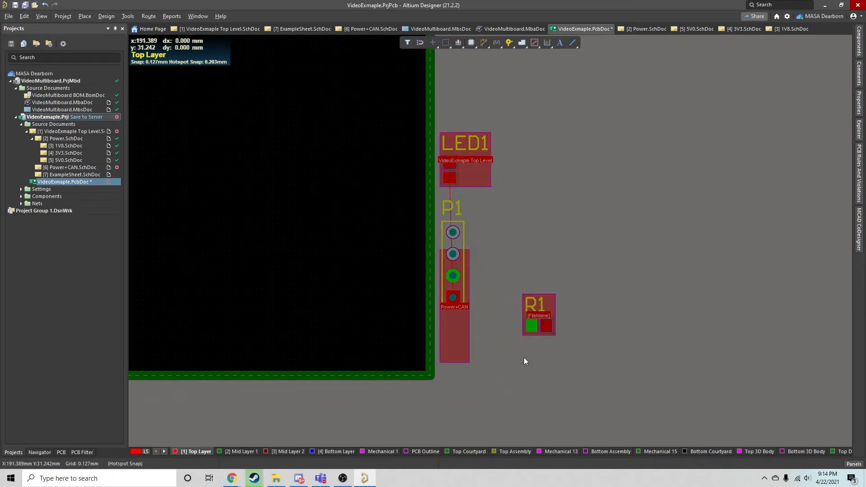
pyautogui.moveTo(460, 243); pyautogui.dragTo(455, 269)
# Widen the Power+CAN room around P1 by extending its right edge
pyautogui.click(465, 301)
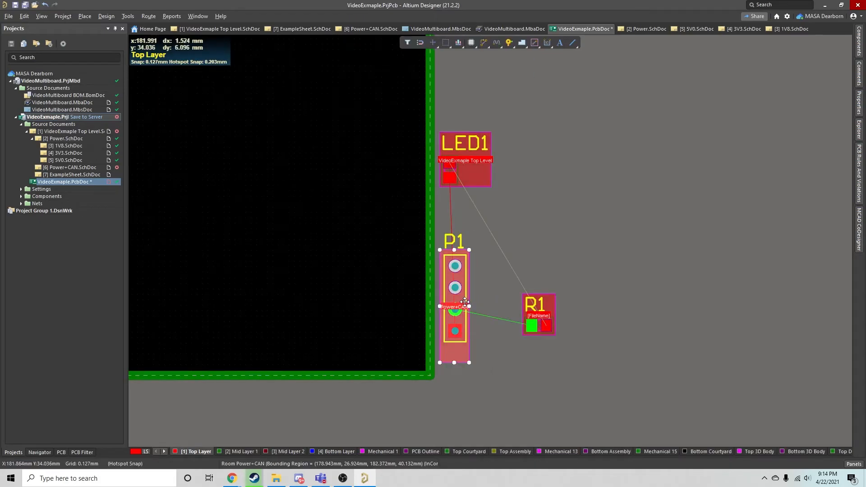
pyautogui.click(468, 307)
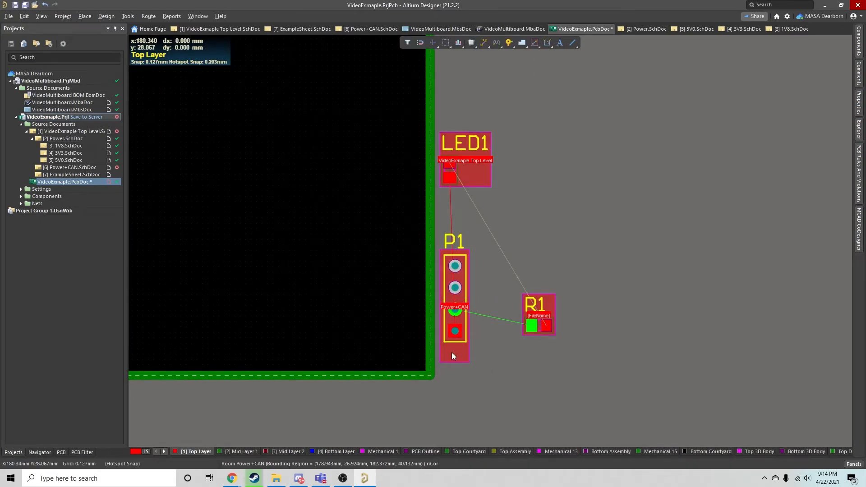
pyautogui.click(454, 356)
pyautogui.moveTo(469, 306); pyautogui.dragTo(512, 306)
pyautogui.click(625, 266)
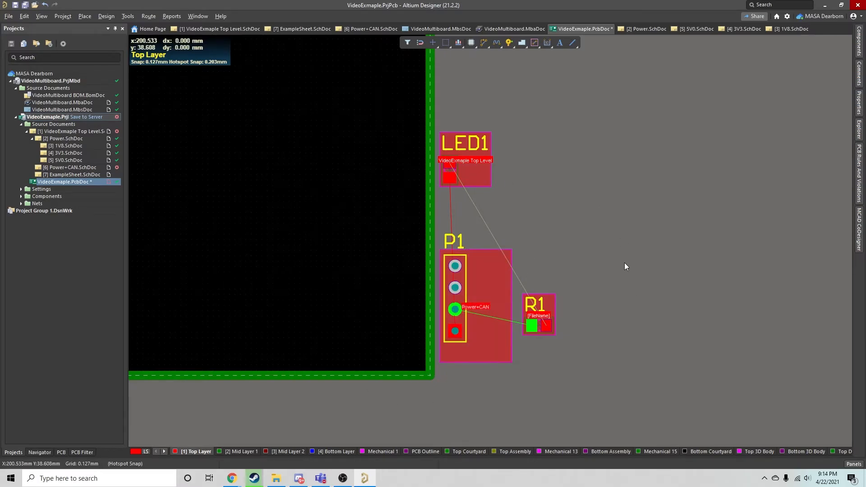
# Enlarge the [FileName] room around R1
pyautogui.click(470, 185)
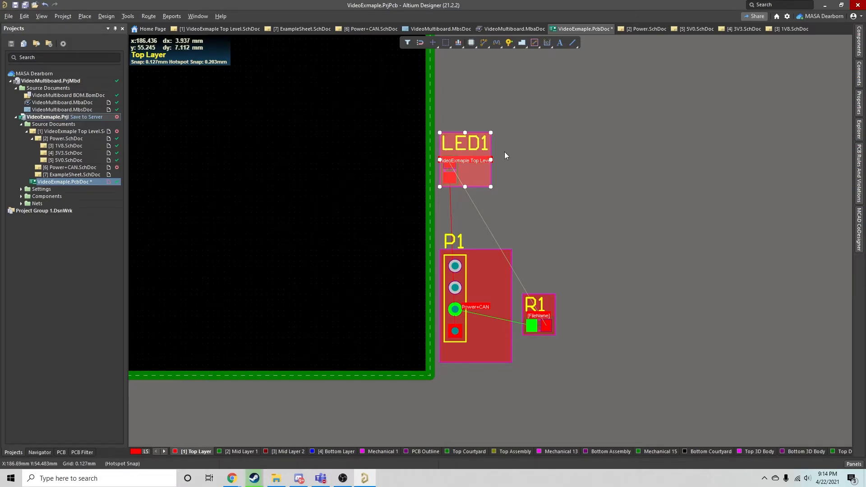
pyautogui.click(551, 304)
pyautogui.moveTo(555, 314); pyautogui.dragTo(550, 275)
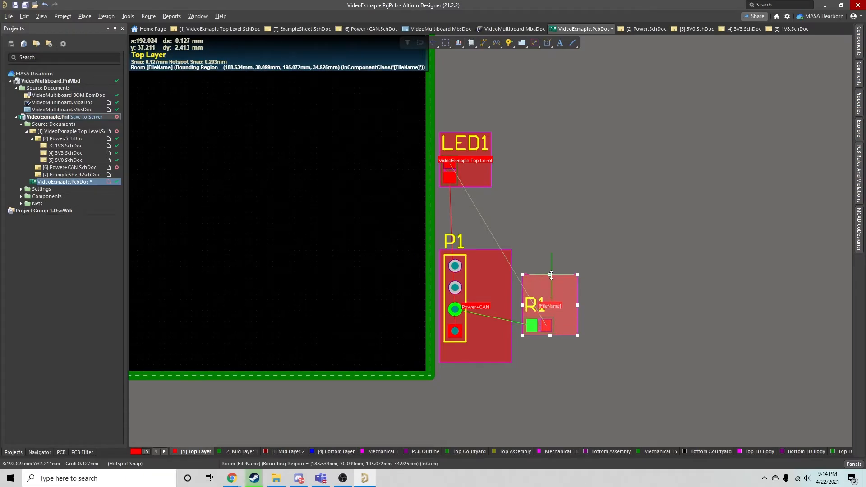
# Rename the [FileName] sheet symbol in the top-level schematic as ExampleSheet
pyautogui.click(43, 133)
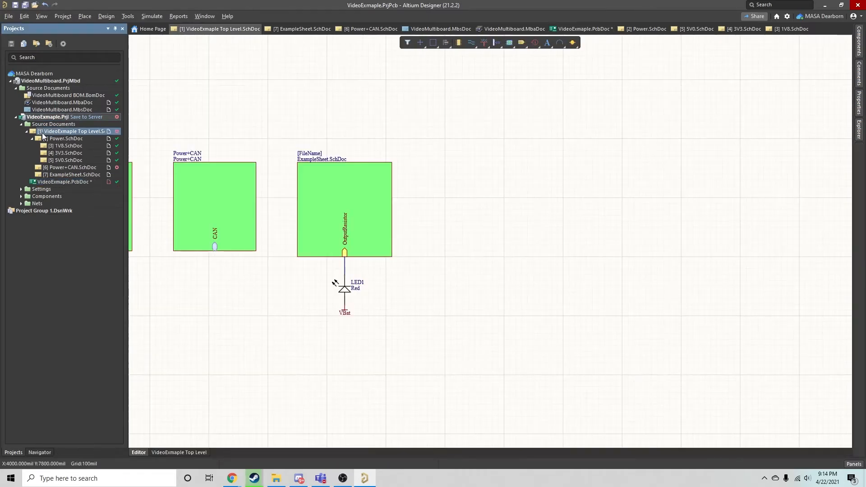
pyautogui.doubleClick(312, 155)
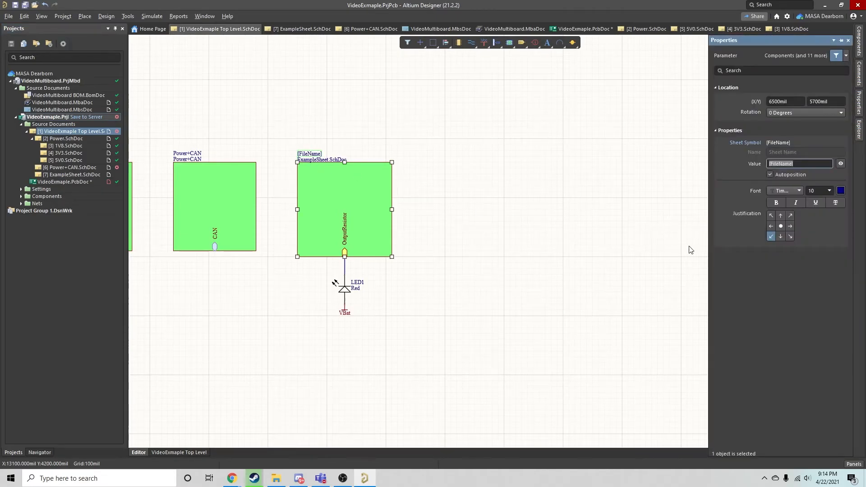
pyautogui.write('ExampleSheet')
pyautogui.press('Return')
pyautogui.click(600, 281)
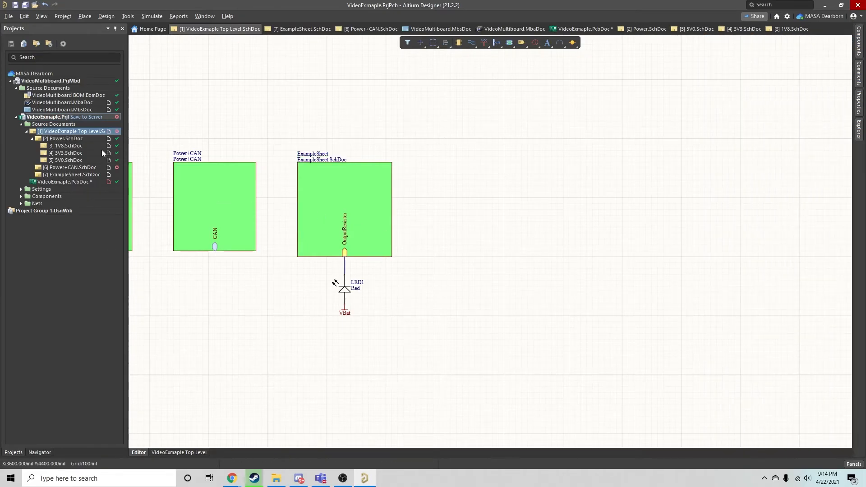
# Show the differences between the top-level schematic and VideoExmaple.PcbDoc
pyautogui.rightClick(55, 131)
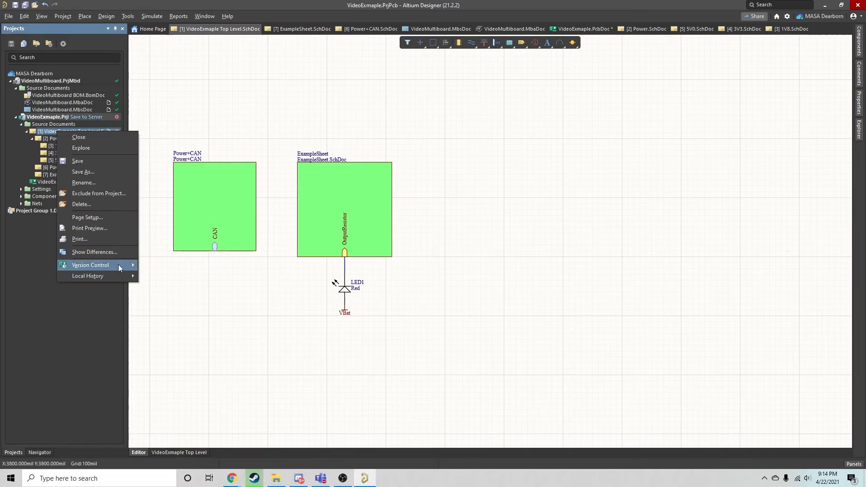
pyautogui.click(94, 252)
pyautogui.click(507, 227)
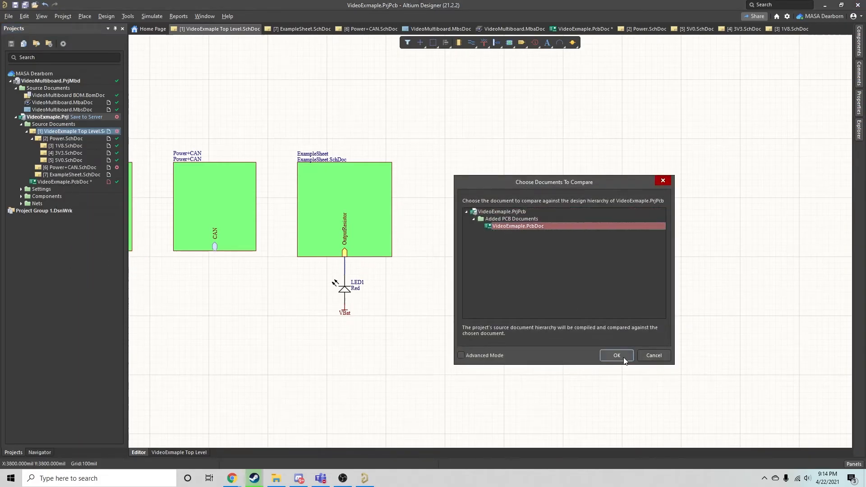
pyautogui.click(622, 358)
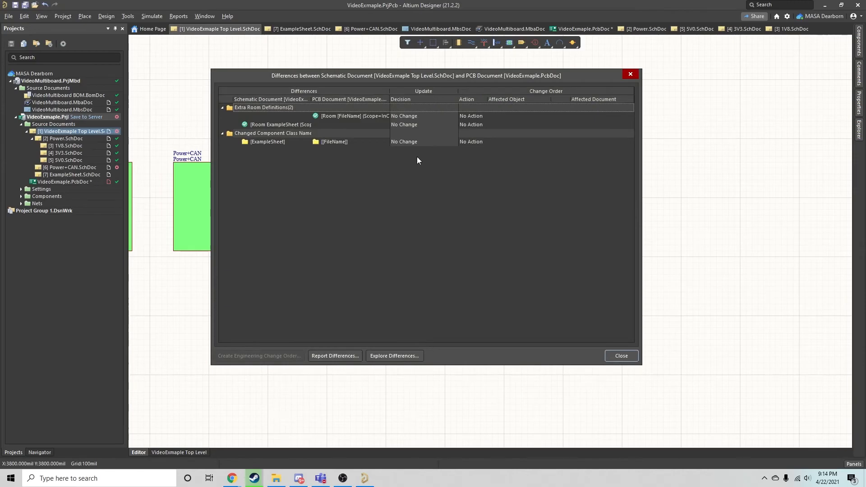
# Apply the ExampleSheet room and component class changes to VideoExmaple.PcbDoc through an engineering change order
pyautogui.click(411, 115)
pyautogui.rightClick(412, 115)
pyautogui.click(443, 176)
pyautogui.click(267, 356)
pyautogui.click(249, 326)
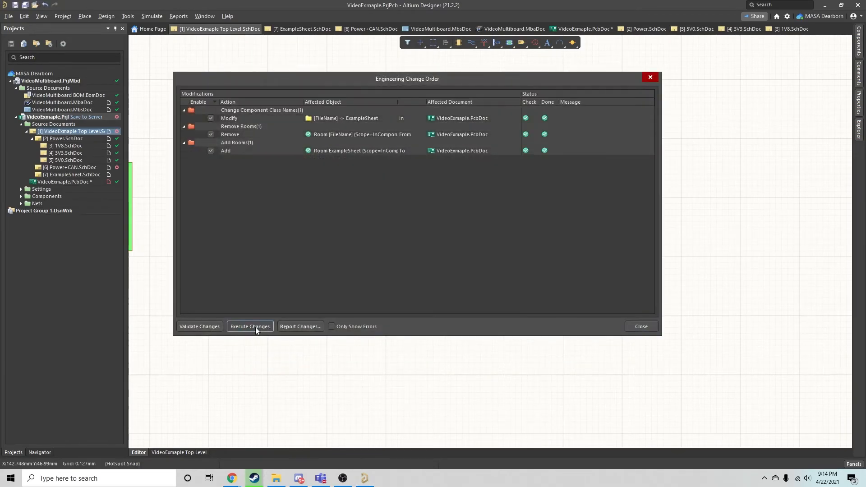
pyautogui.click(641, 327)
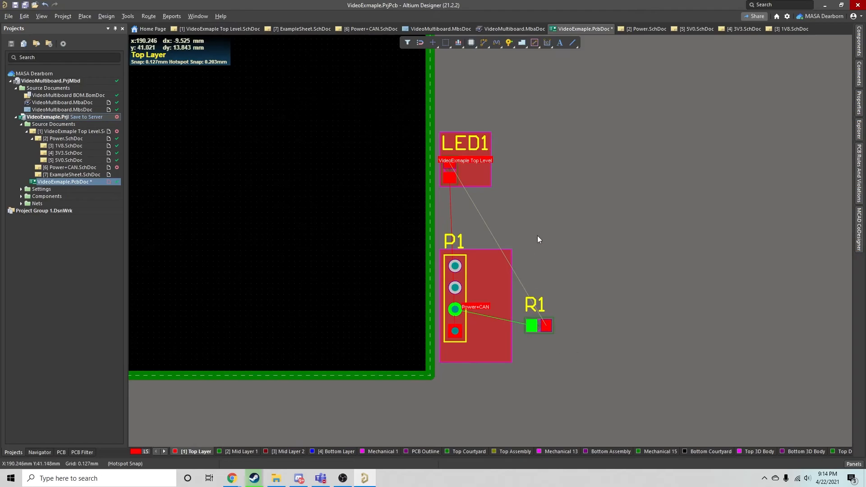
# Move R1 into the ExampleSheet room below the board's lower-left corner
pyautogui.keyDown('ctrl'); pyautogui.scroll(-4, 597, 345); pyautogui.keyUp('ctrl')
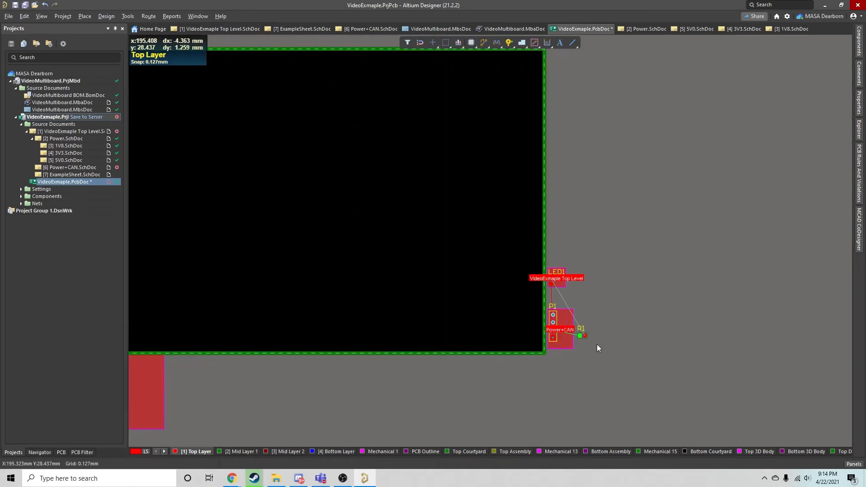
pyautogui.click(332, 378)
pyautogui.click(597, 356)
pyautogui.moveTo(607, 333); pyautogui.dragTo(589, 349)
pyautogui.keyDown('ctrl'); pyautogui.scroll(4, 600, 352); pyautogui.keyUp('ctrl')
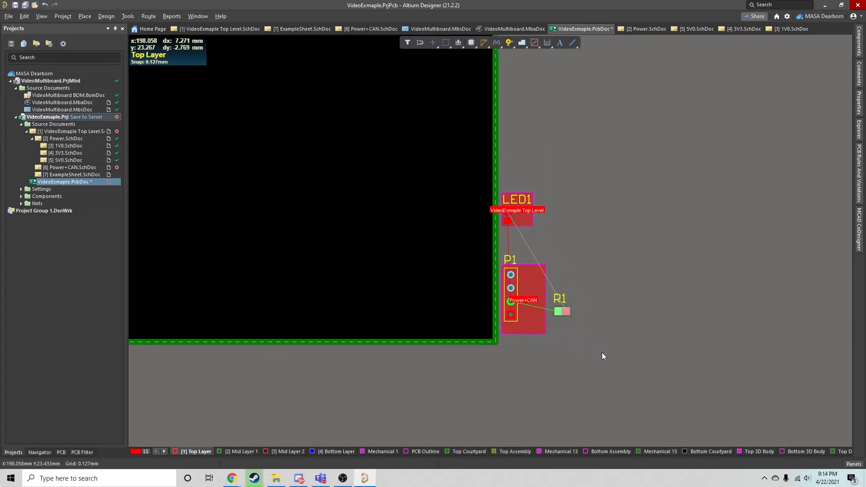
pyautogui.moveTo(563, 312); pyautogui.dragTo(224, 395)
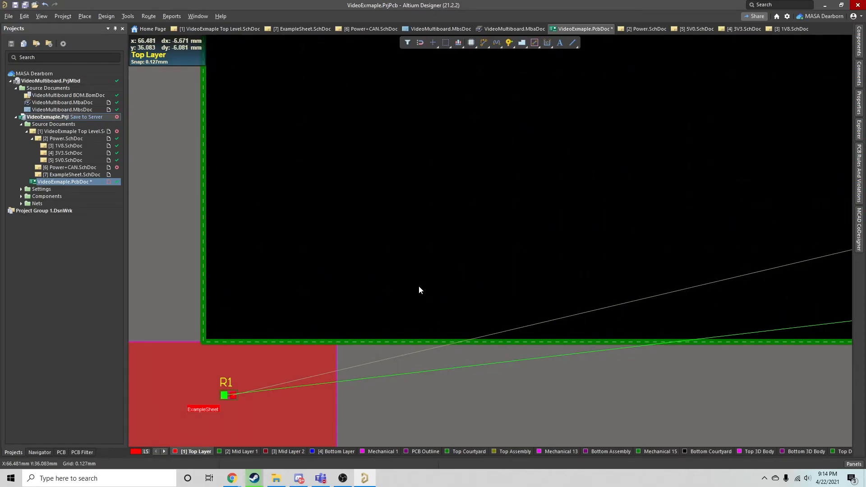
# Move the ExampleSheet room with R1 inside the board outline
pyautogui.keyDown('ctrl'); pyautogui.scroll(-3, 418, 286); pyautogui.keyUp('ctrl')
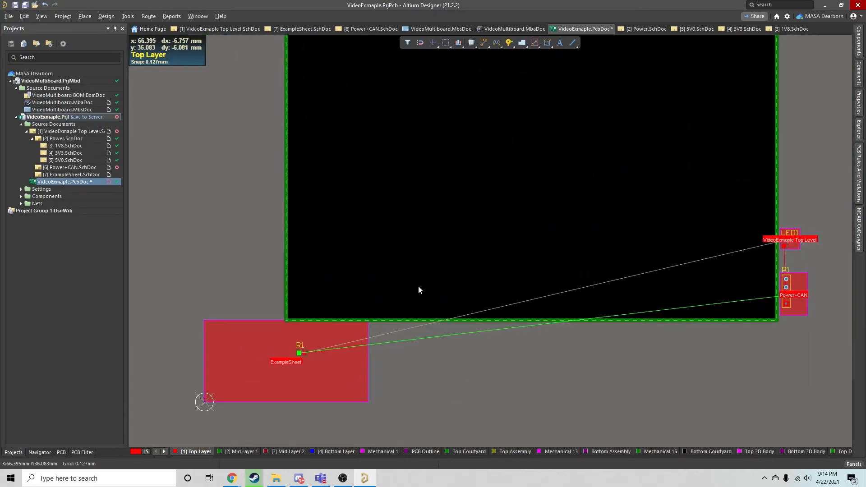
pyautogui.keyDown('ctrl'); pyautogui.scroll(-3, 418, 286); pyautogui.keyUp('ctrl')
pyautogui.keyDown('ctrl'); pyautogui.scroll(2, 418, 286); pyautogui.keyUp('ctrl')
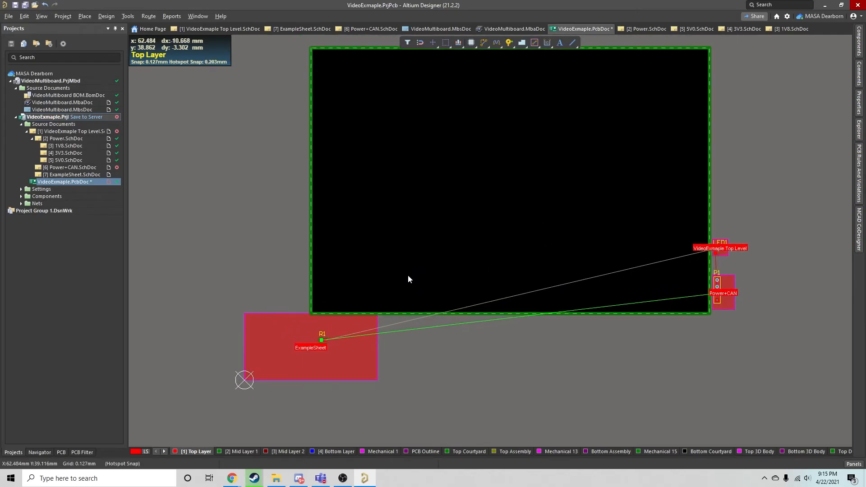
pyautogui.moveTo(494, 161); pyautogui.dragTo(513, 194, button='right')
pyautogui.moveTo(384, 356); pyautogui.dragTo(535, 224)
pyautogui.keyDown('ctrl'); pyautogui.scroll(2, 618, 309); pyautogui.keyUp('ctrl')
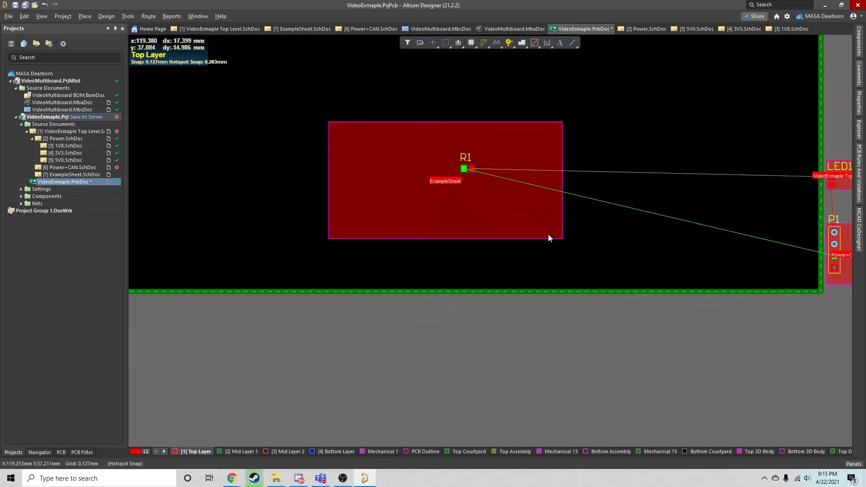
# Shrink the ExampleSheet room by pulling in its lower and left edges toward R1
pyautogui.moveTo(526, 227); pyautogui.dragTo(509, 289, button='right')
pyautogui.keyDown('ctrl'); pyautogui.scroll(2, 509, 289); pyautogui.keyUp('ctrl')
pyautogui.click(489, 296)
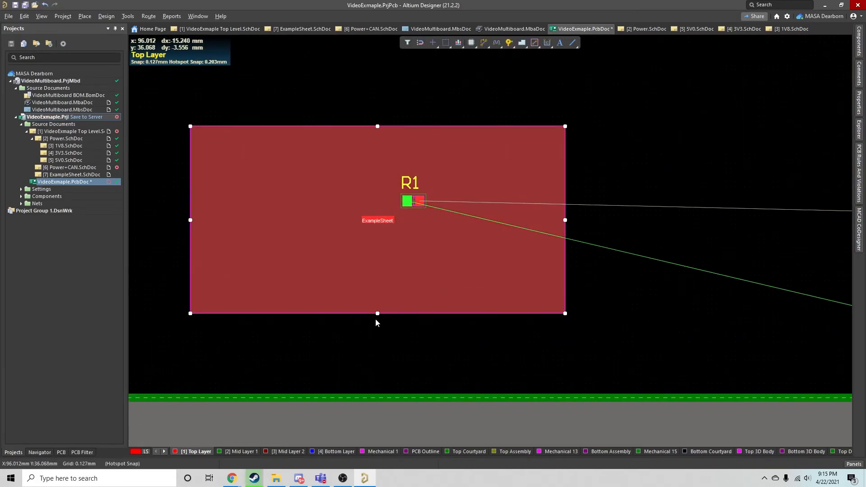
pyautogui.moveTo(377, 311); pyautogui.dragTo(377, 261)
pyautogui.moveTo(192, 200); pyautogui.dragTo(388, 194)
# Move the Power+CAN room with P1 and the top-level room with LED1 onto the board near the ExampleSheet room
pyautogui.moveTo(784, 302); pyautogui.dragTo(378, 297, button='right')
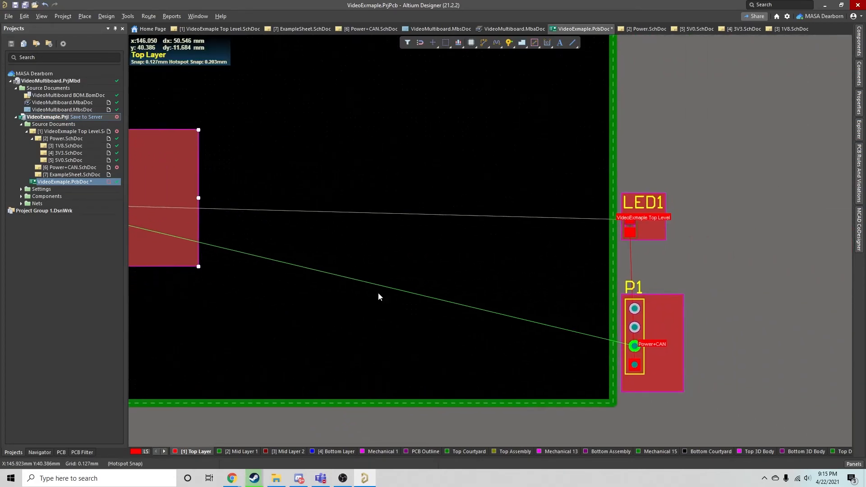
pyautogui.moveTo(246, 251); pyautogui.dragTo(454, 296, button='right')
pyautogui.moveTo(844, 388); pyautogui.dragTo(636, 323, button='right')
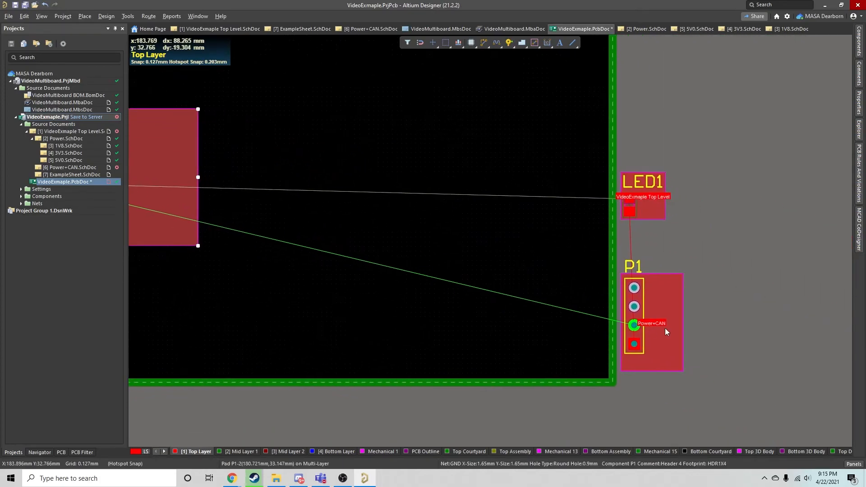
pyautogui.moveTo(658, 331); pyautogui.dragTo(299, 286)
pyautogui.moveTo(401, 349); pyautogui.dragTo(559, 408, button='right')
pyautogui.moveTo(820, 275); pyautogui.dragTo(428, 226)
# Rotate the P1 connector to horizontal below the ExampleSheet room and move LED1's room down beside that room's lower-right corner
pyautogui.moveTo(585, 313); pyautogui.dragTo(743, 295, button='right')
pyautogui.moveTo(625, 323); pyautogui.dragTo(464, 349)
pyautogui.press('space')
pyautogui.click(575, 358)
pyautogui.moveTo(584, 216); pyautogui.dragTo(578, 292)
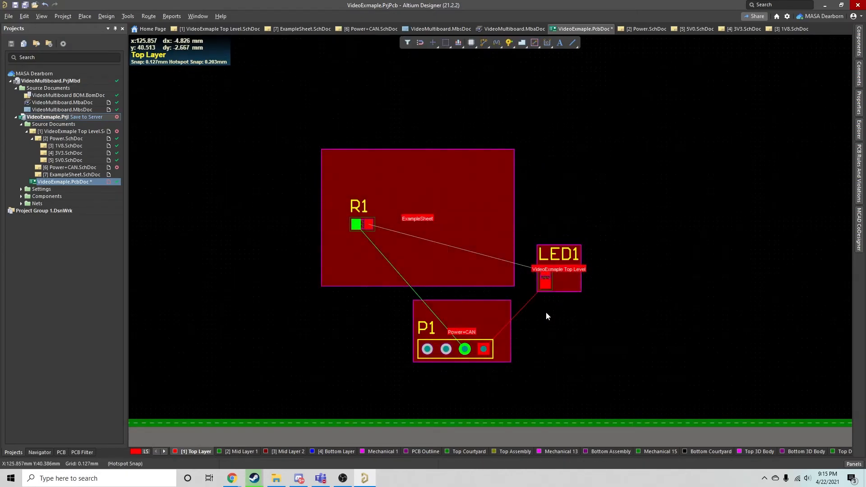
# Route the VBat net on the Top Layer from P1's pad 1 to LED1's lower pad with a 0.5 mm wide track
pyautogui.click(480, 47)
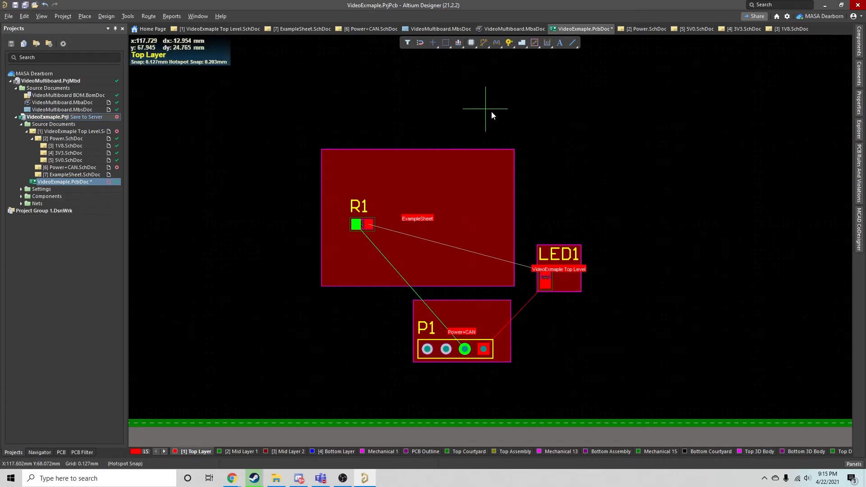
pyautogui.click(483, 353)
pyautogui.keyDown('ctrl'); pyautogui.scroll(2, 537, 316); pyautogui.keyUp('ctrl')
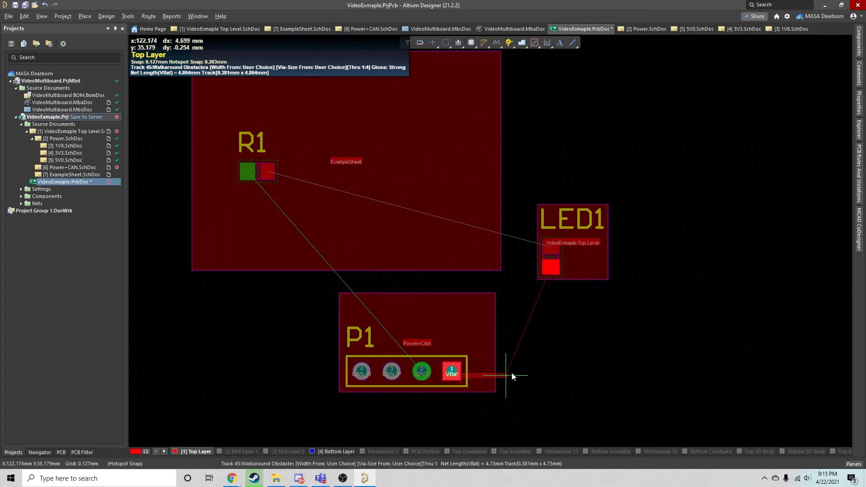
pyautogui.press('Tab')
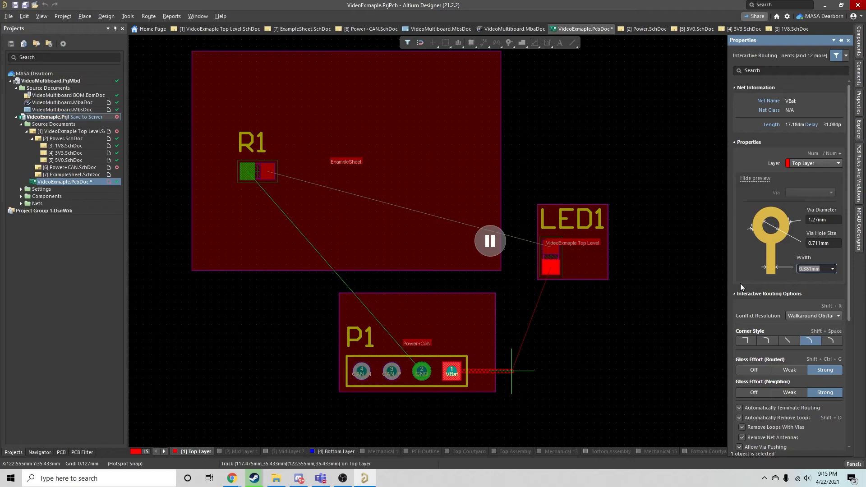
pyautogui.click(832, 269)
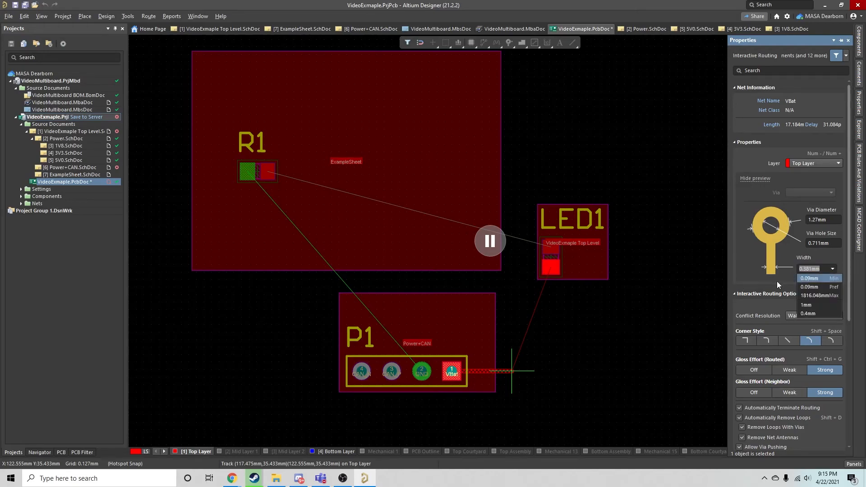
pyautogui.click(813, 287)
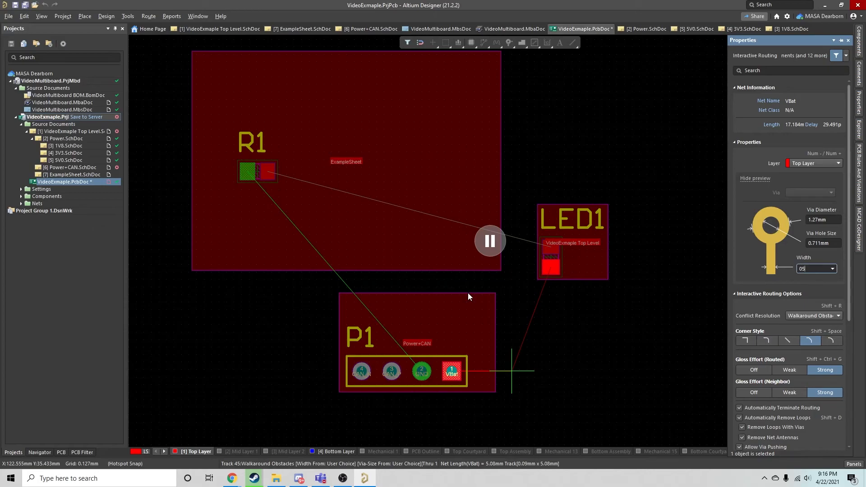
pyautogui.write('.5mm')
pyautogui.press('Return')
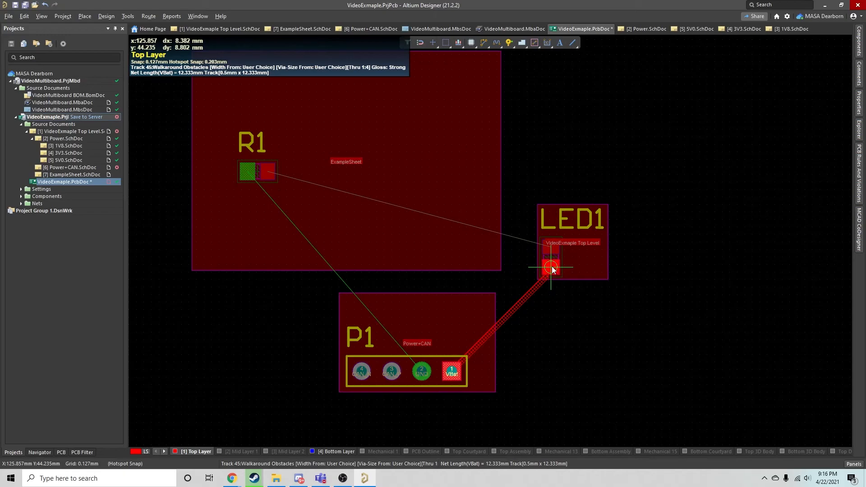
pyautogui.click(551, 268)
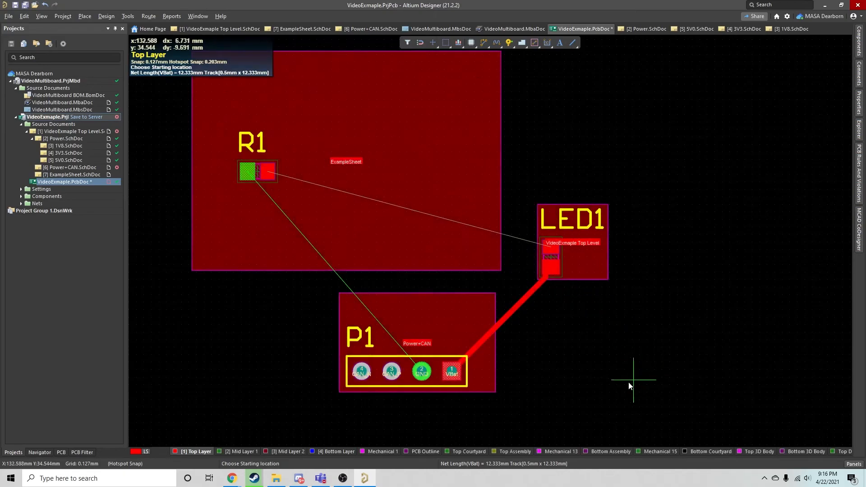
pyautogui.press('Escape')
# Pull the diagonal VBat track outward so it leaves P1 horizontally and enters LED1 vertically
pyautogui.click(505, 321)
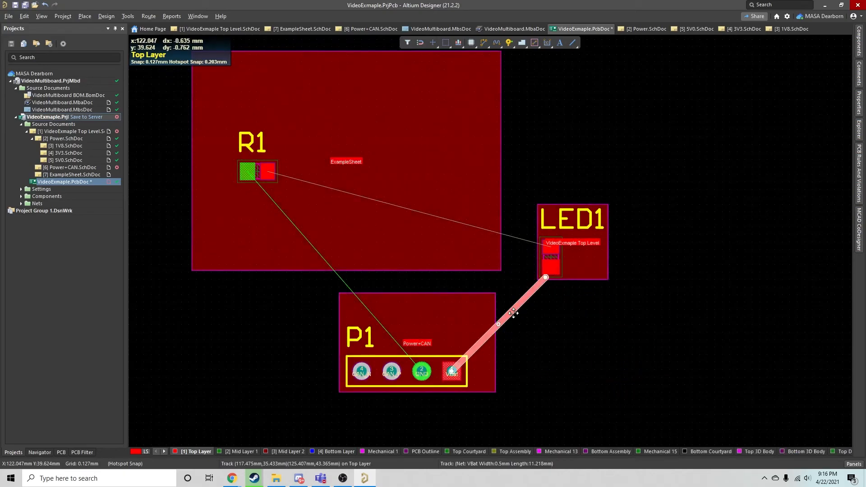
pyautogui.moveTo(517, 313)
pyautogui.mouseDown()
pyautogui.moveTo(557, 347)
pyautogui.moveTo(545, 332)
pyautogui.mouseUp()
pyautogui.moveTo(588, 327); pyautogui.dragTo(569, 361, button='right')
pyautogui.moveTo(441, 247); pyautogui.dragTo(506, 247, button='right')
# Route a 0.5 mm Top Layer track from LED1's upper pad to a reduced-diameter via to the Bottom Layer inside the ExampleSheet room
pyautogui.click(484, 42)
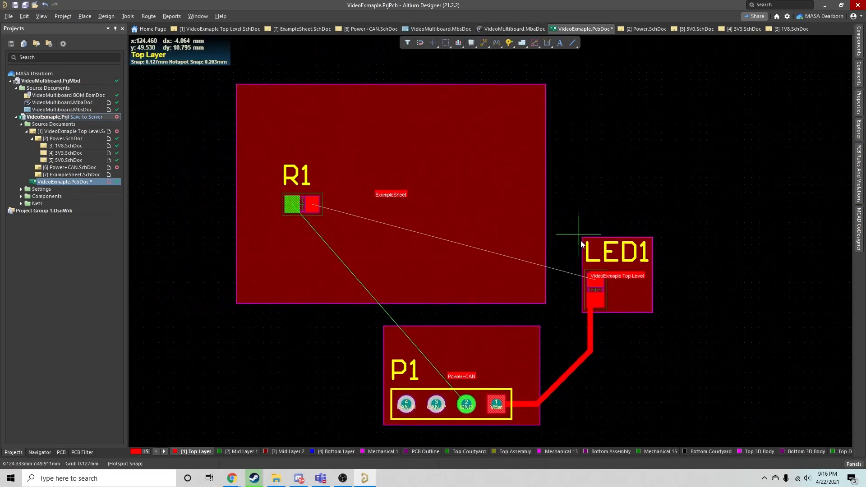
pyautogui.click(595, 283)
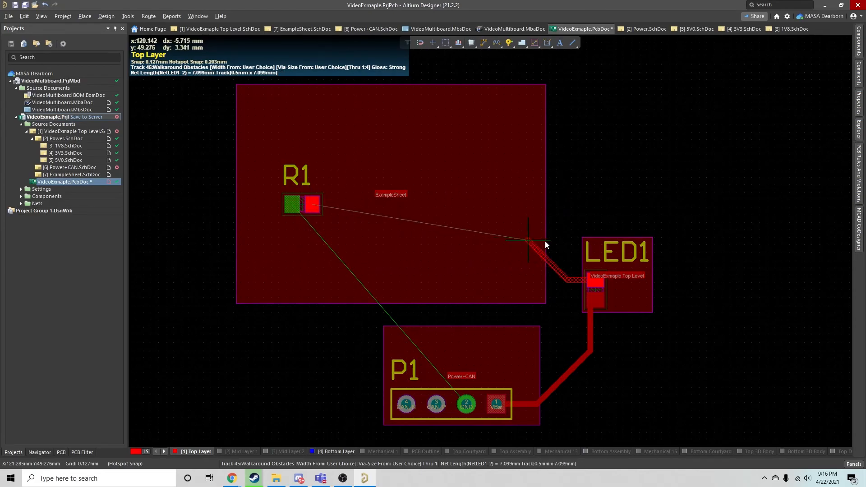
pyautogui.press('KP_Multiply')
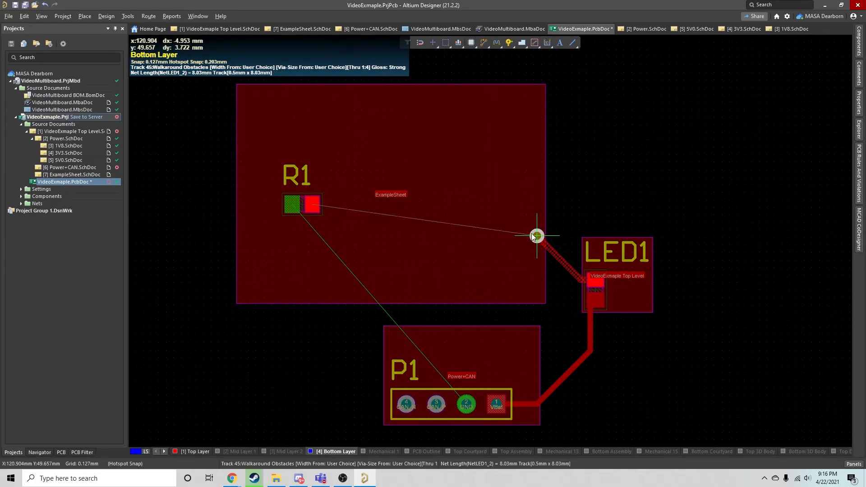
pyautogui.press('Tab')
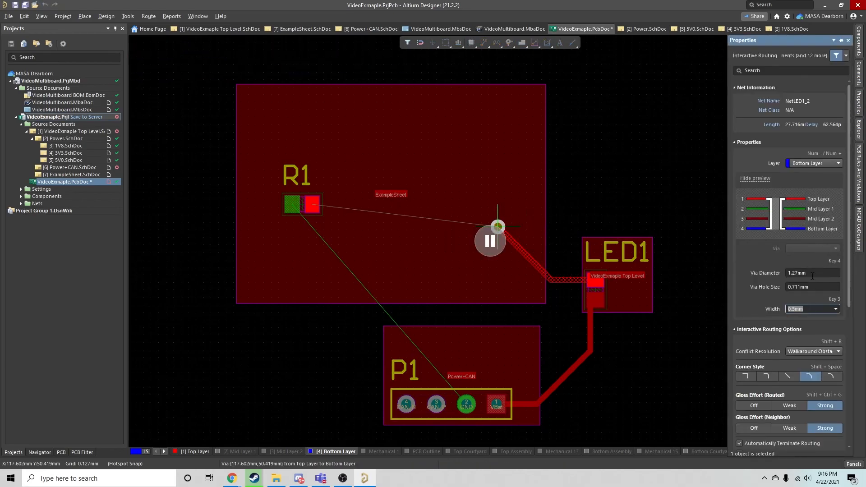
pyautogui.click(813, 274)
pyautogui.press('Tab')
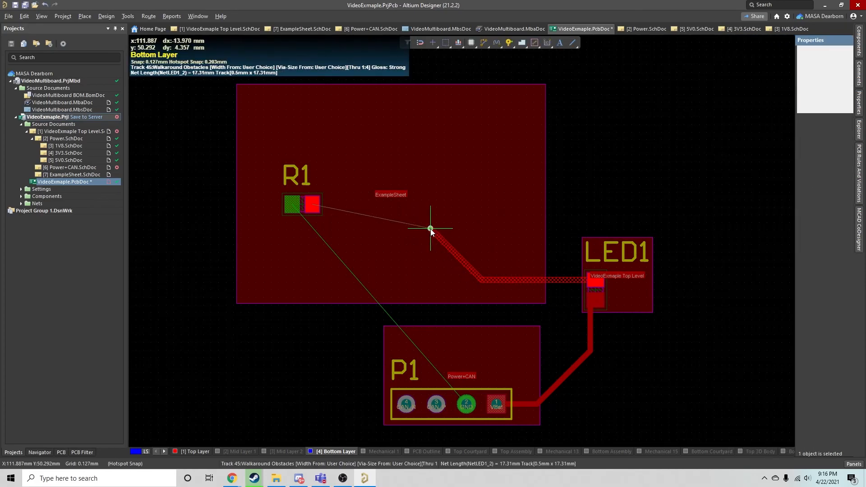
pyautogui.keyDown('ctrl'); pyautogui.scroll(2, 426, 225); pyautogui.keyUp('ctrl')
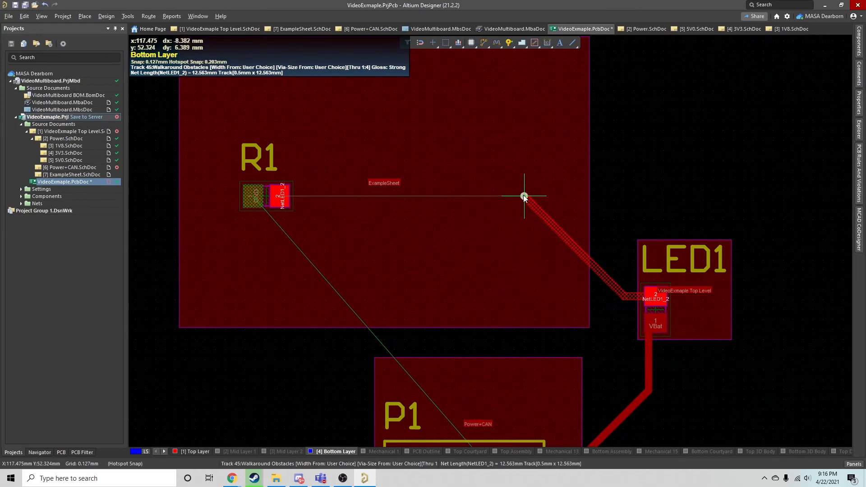
pyautogui.click(523, 195)
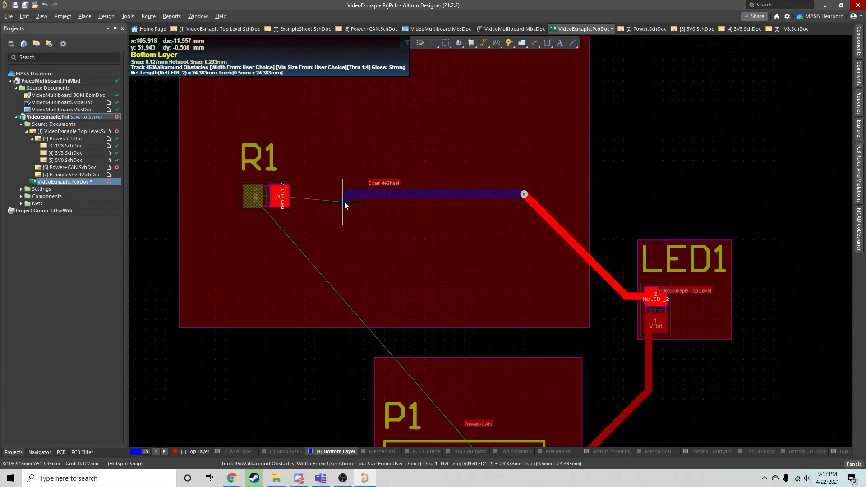
# Continue the NetLED1_2 track on the Bottom Layer to a second via beside R1 and finish on the Top Layer at R1's pad 2
pyautogui.press('KP_Multiply')
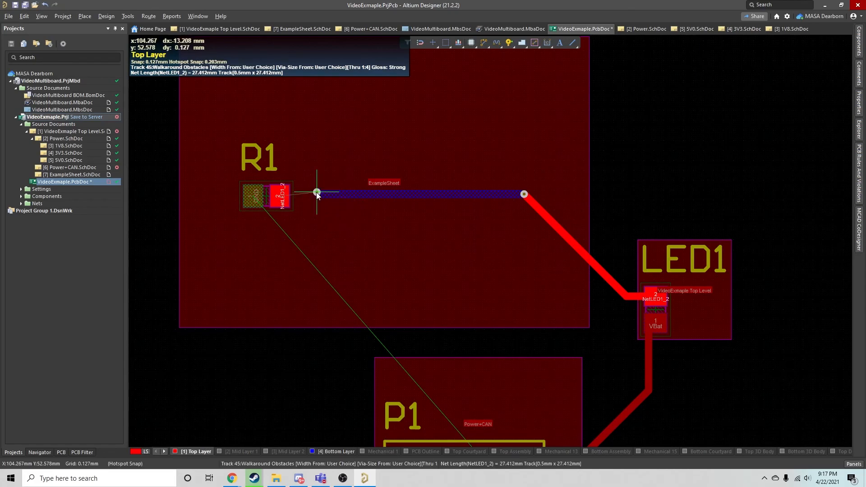
pyautogui.click(312, 196)
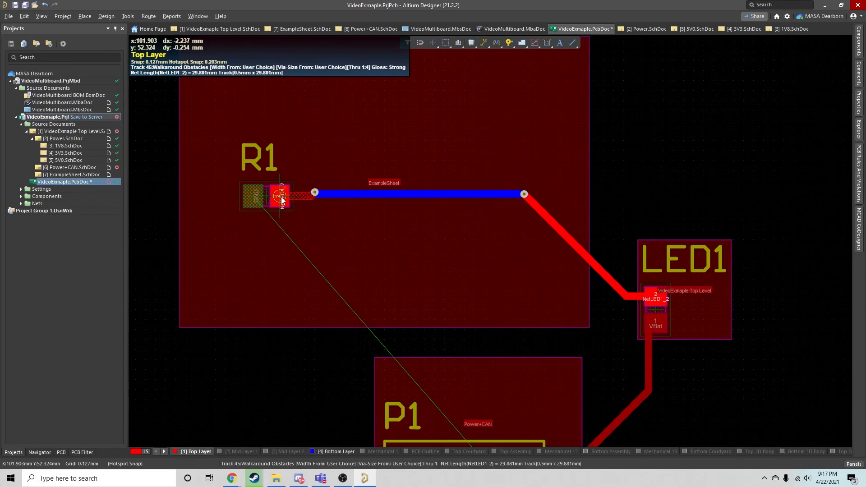
pyautogui.rightClick(341, 231)
# Route the GND net on the Top Layer from R1's remaining pad to P1's pad 2 with a 0.5 mm track
pyautogui.moveTo(421, 296); pyautogui.dragTo(451, 249, button='right')
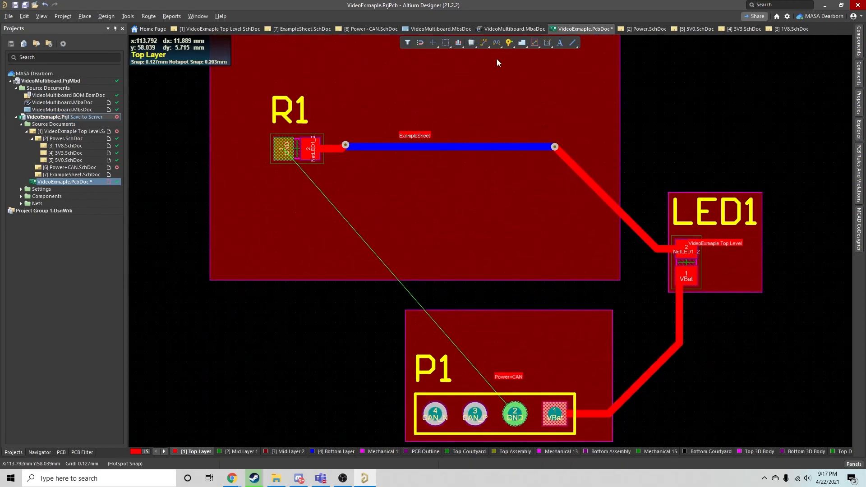
pyautogui.click(286, 145)
pyautogui.click(515, 414)
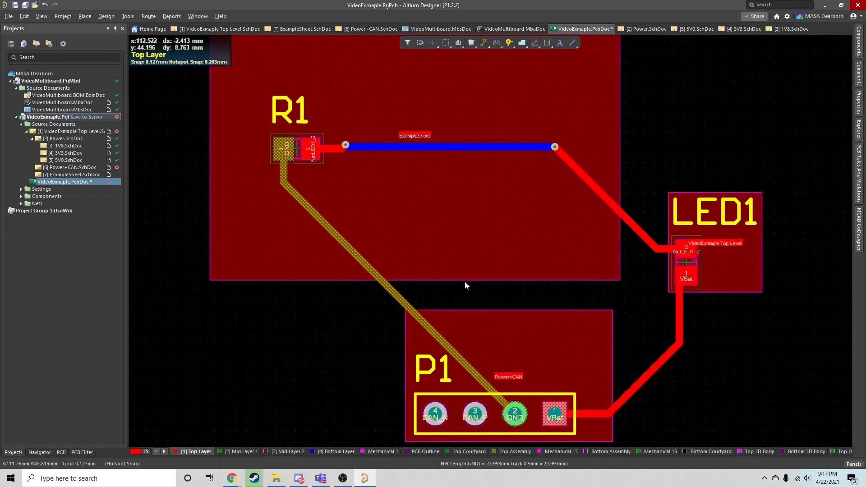
# Save the PCB document and save the project's changed files to the server with the comment "Showed Altium Overview"
pyautogui.keyDown('ctrl'); pyautogui.scroll(-2, 514, 283); pyautogui.keyUp('ctrl')
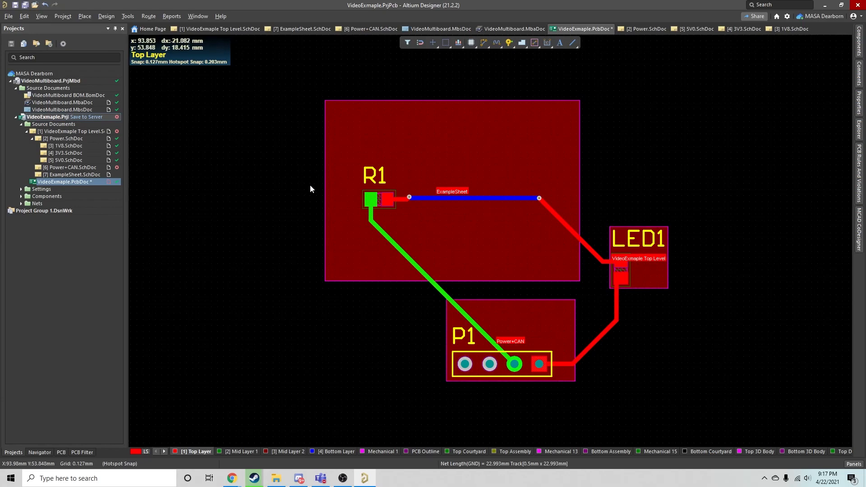
pyautogui.hotkey('ctrl', 's')
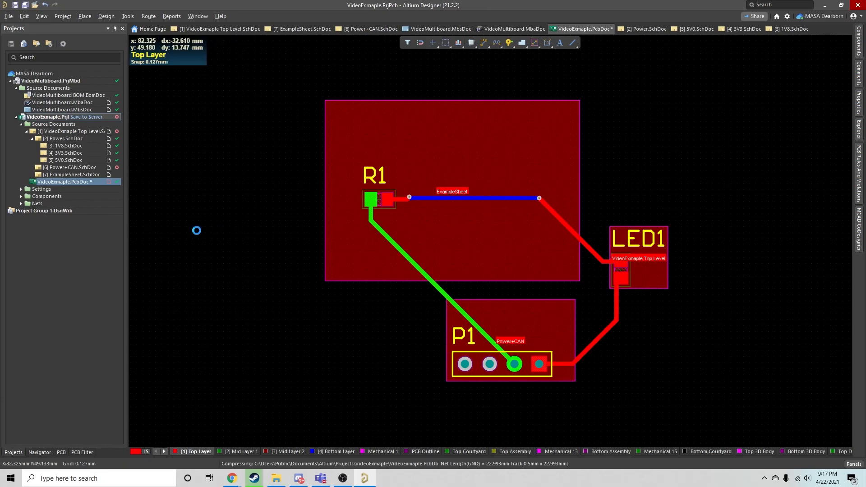
pyautogui.click(82, 118)
pyautogui.click(377, 328)
pyautogui.write('Showed Altium Overview')
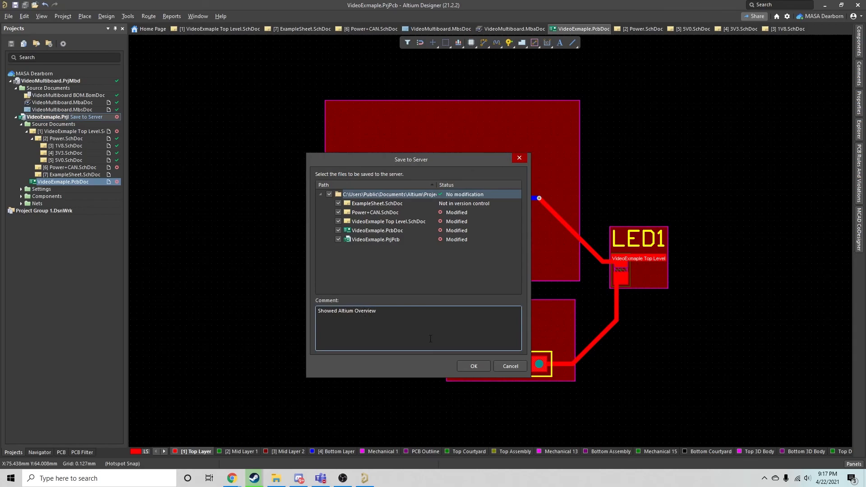
pyautogui.click(472, 365)
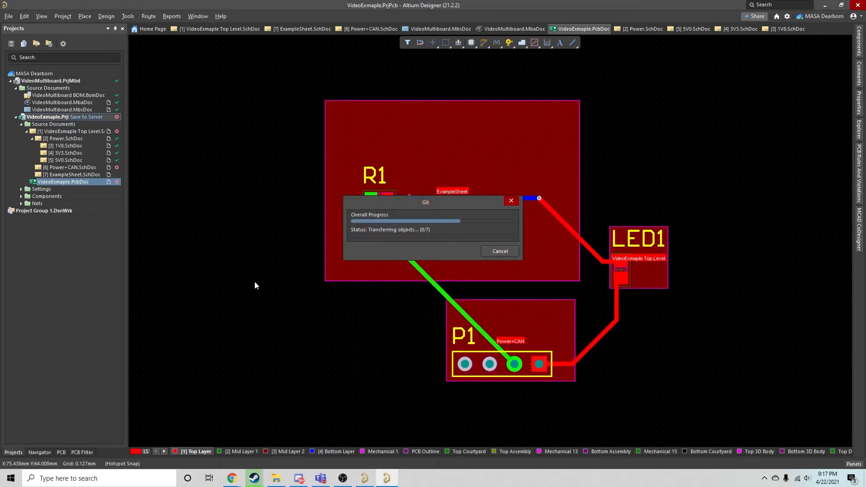